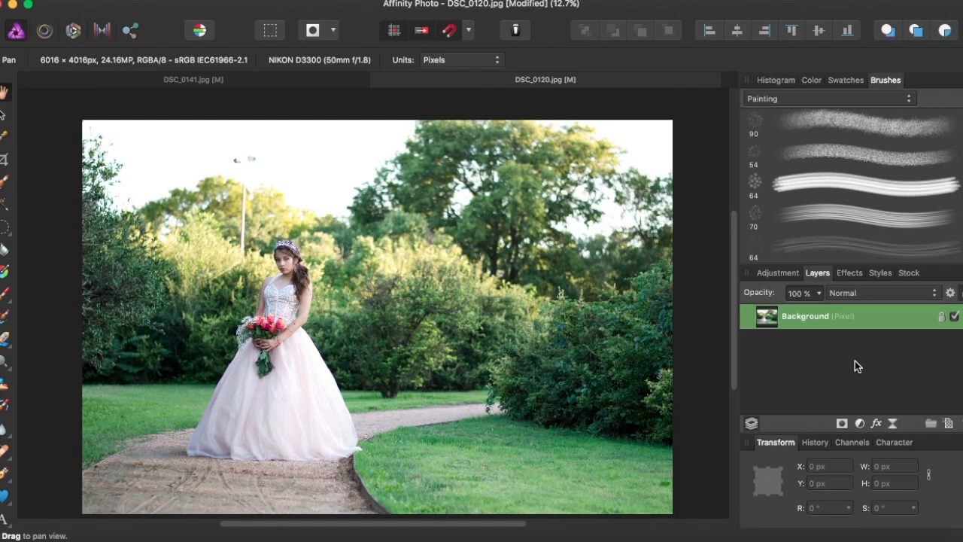
Add a Gradient Map adjustment above the Background layer and set its red start stop to near-white.
left_click(860, 424)
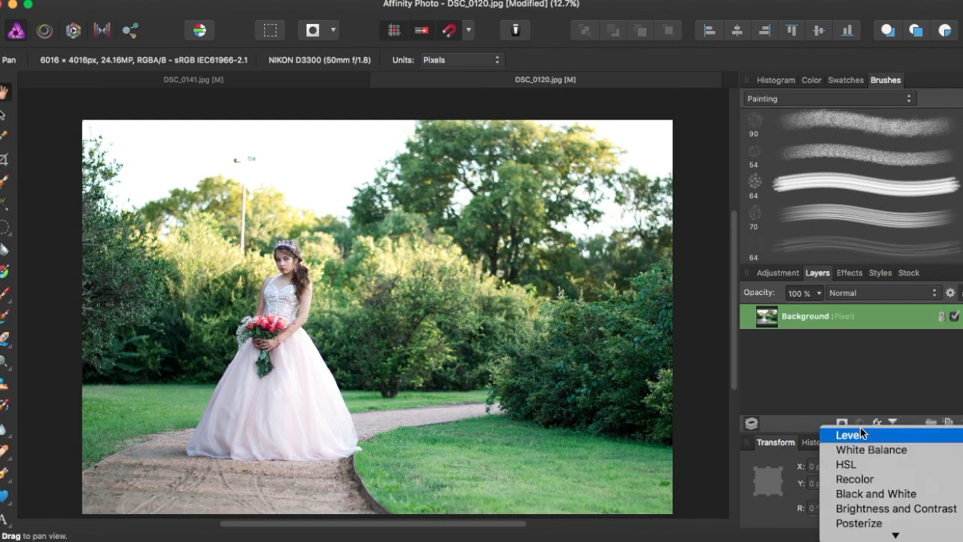
mouse_move(878, 538)
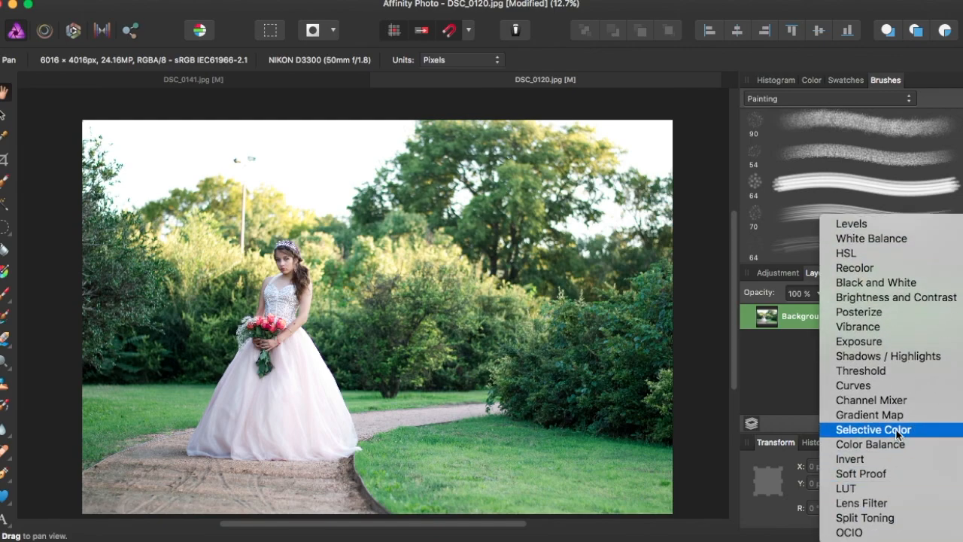
left_click(893, 414)
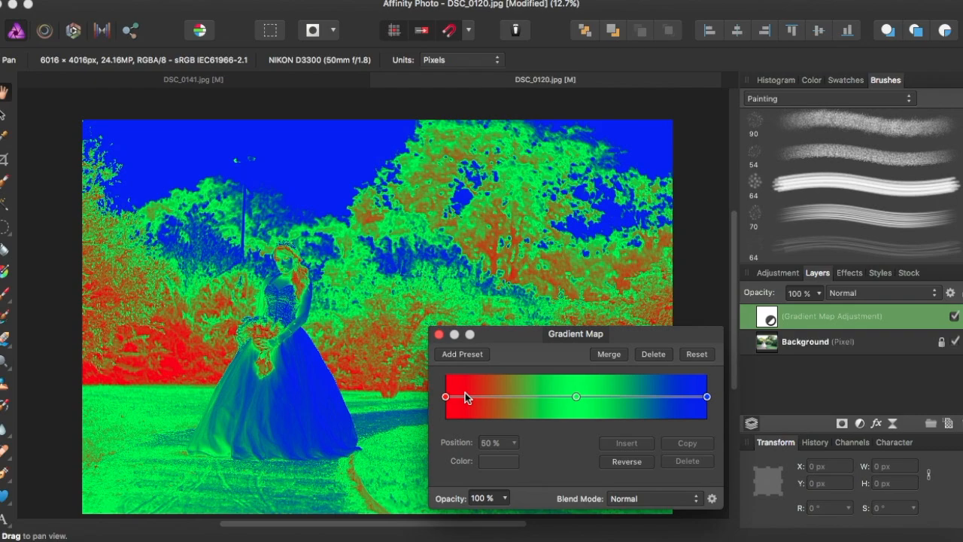
left_click(446, 397)
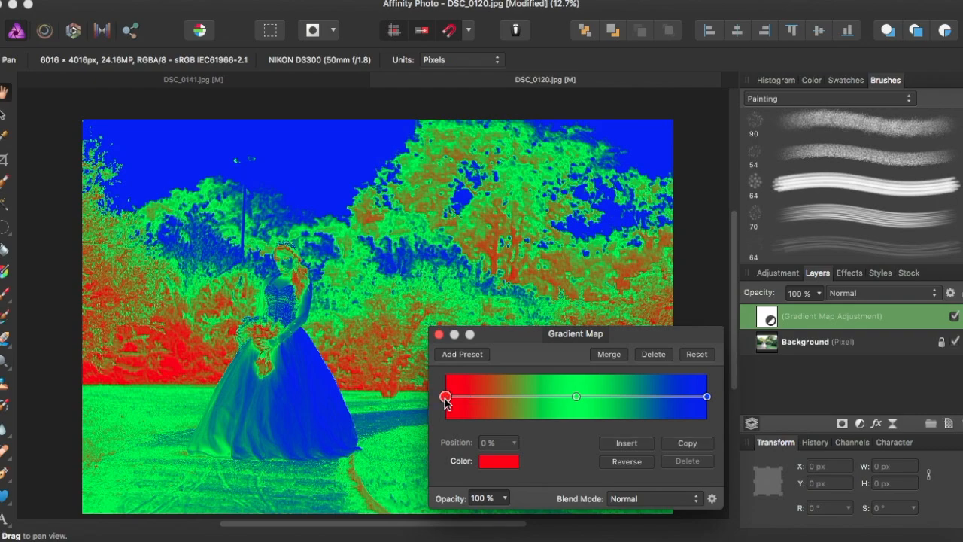
left_click(490, 462)
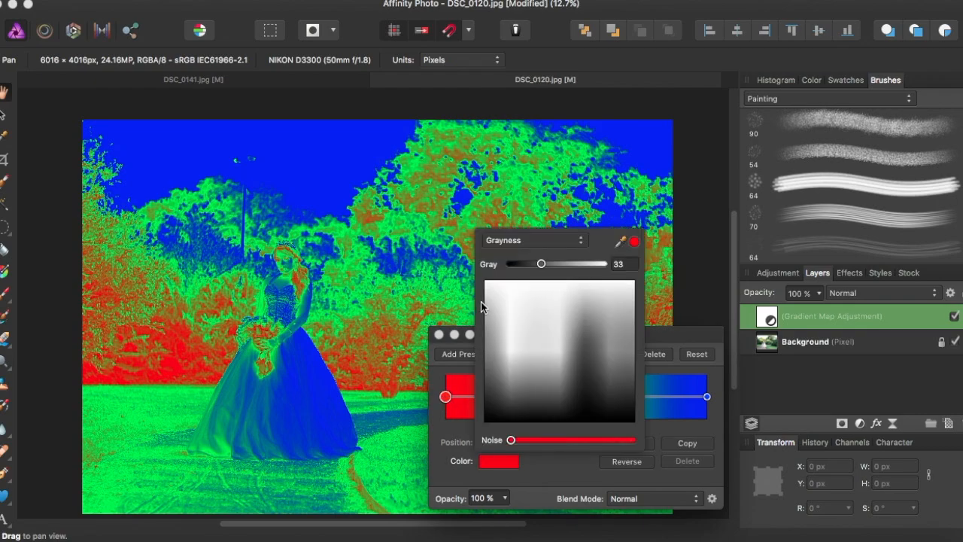
left_click(496, 290)
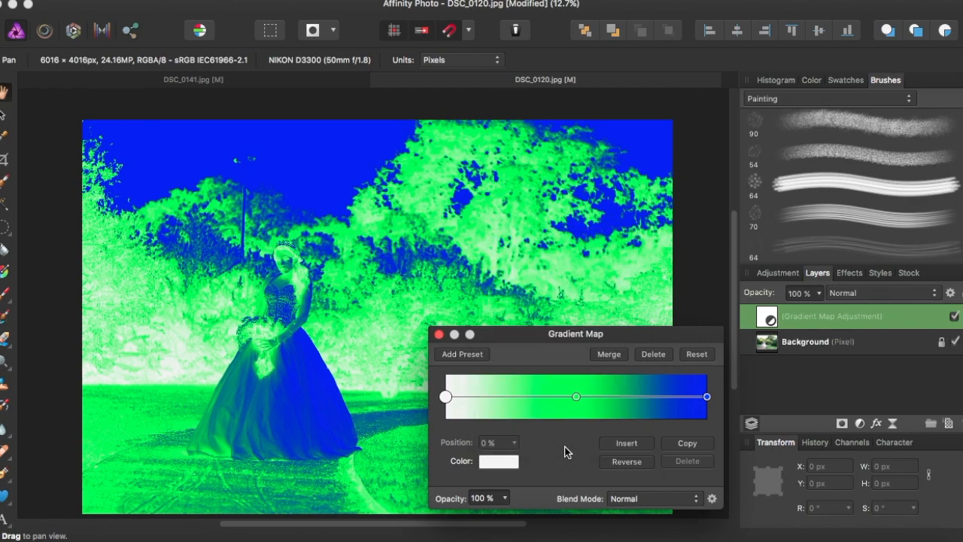
Set the blue end stop of the gradient map to near-black with a Gray value of 5.
left_click(707, 397)
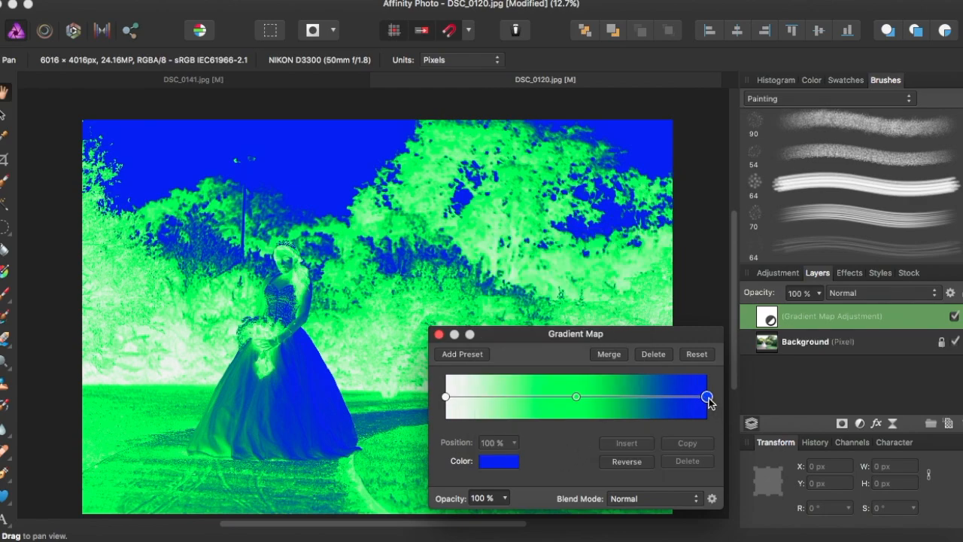
left_click(489, 463)
left_click(587, 411)
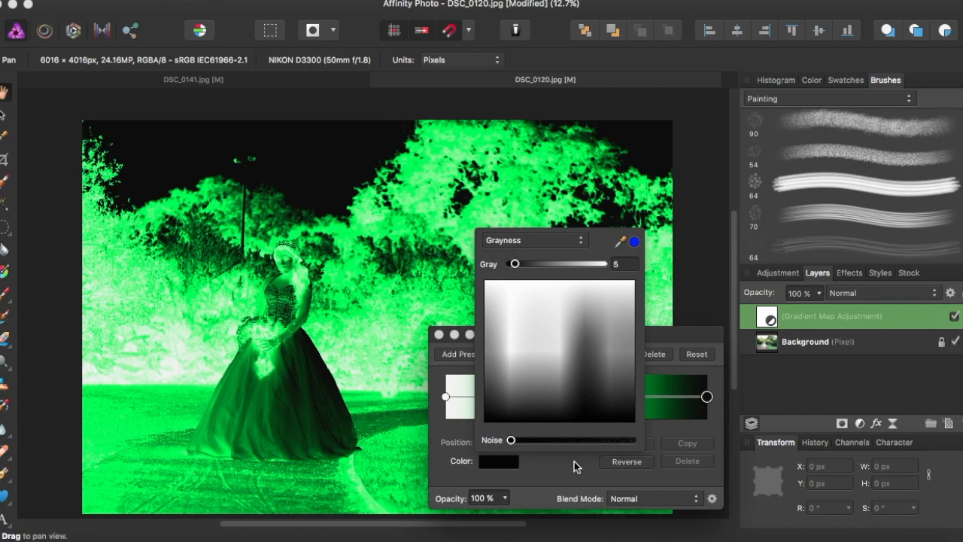
Set the gradient map's green middle stop to light gray and reverse the gradient.
left_click(576, 396)
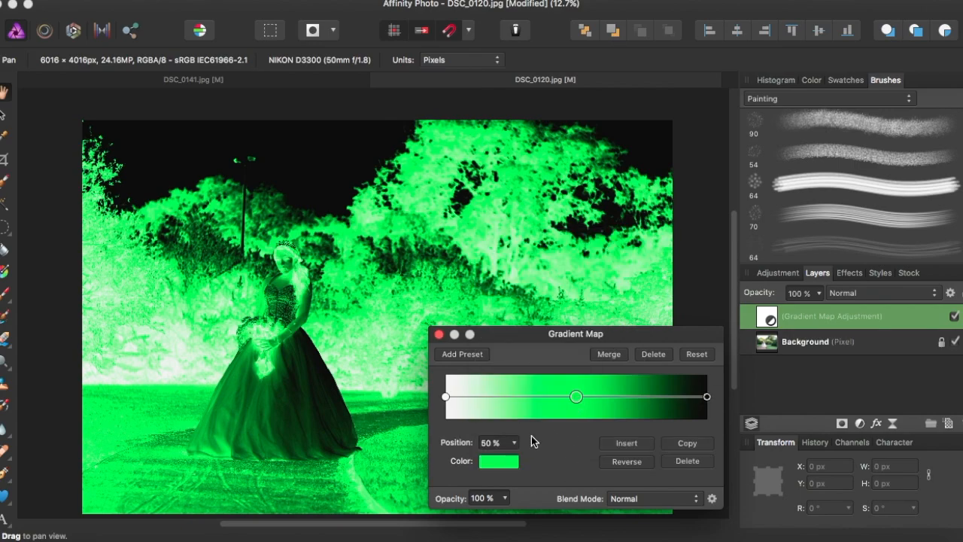
left_click(504, 468)
left_click(593, 328)
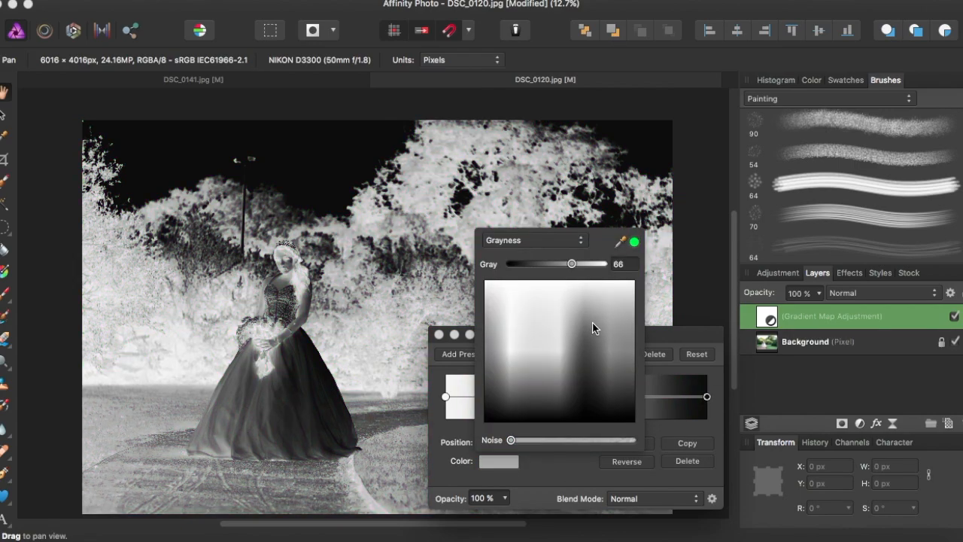
mouse_move(599, 322)
left_mouse_down()
mouse_move(607, 304)
mouse_move(600, 320)
left_mouse_up()
left_click(565, 467)
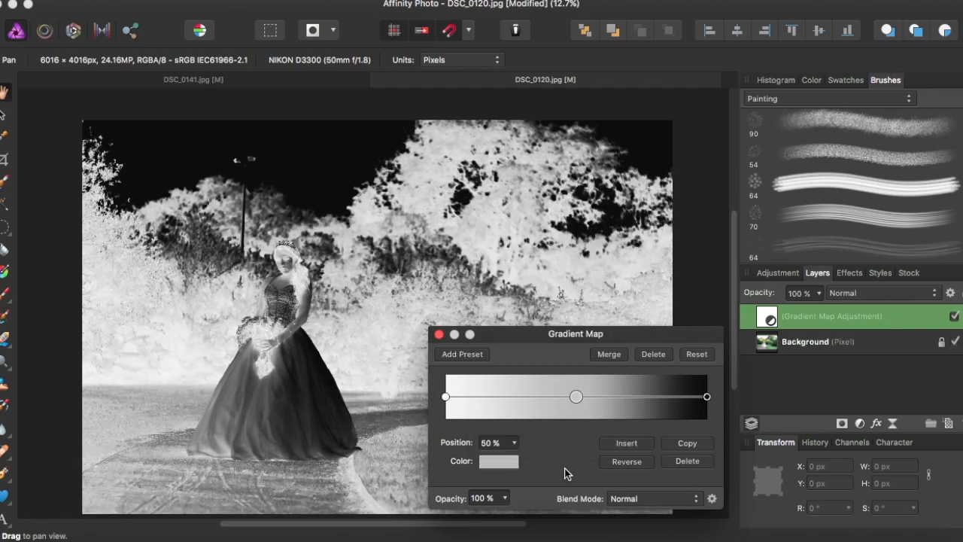
left_click(621, 468)
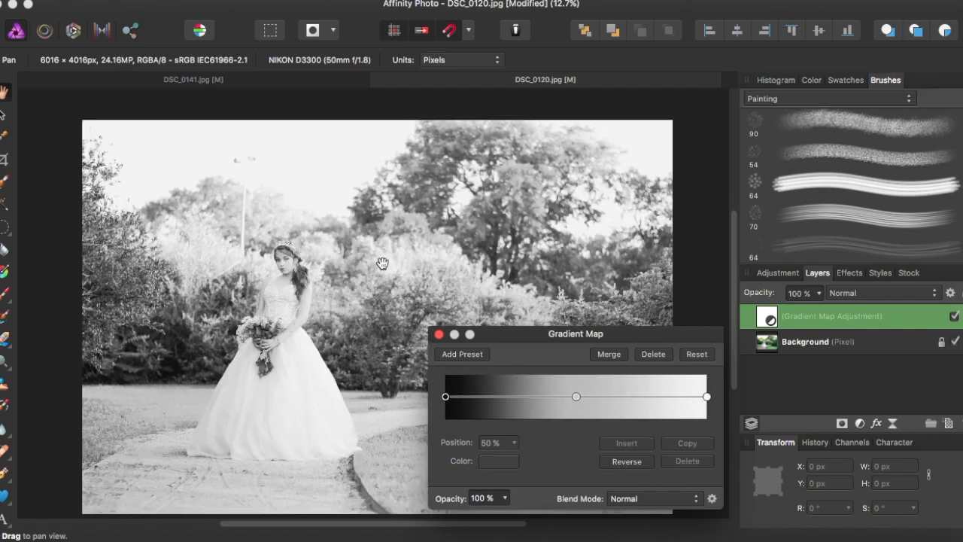
left_click(439, 334)
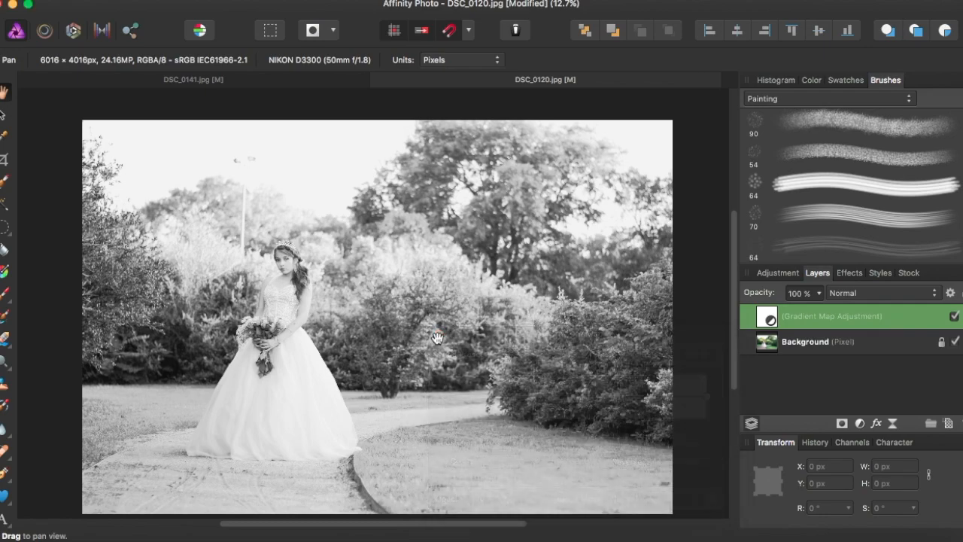
Duplicate the Background layer and rename the copy Diffuse.
left_click(833, 344)
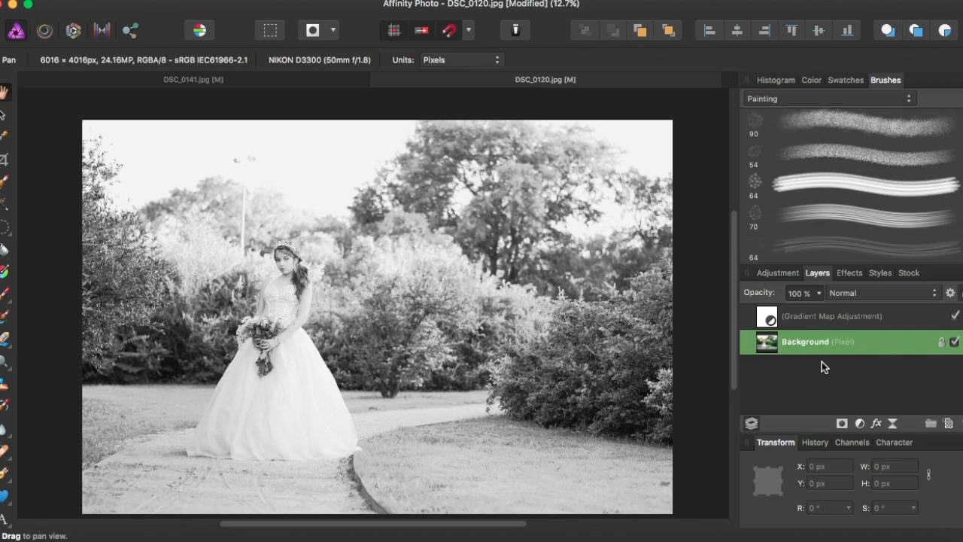
key("super+j")
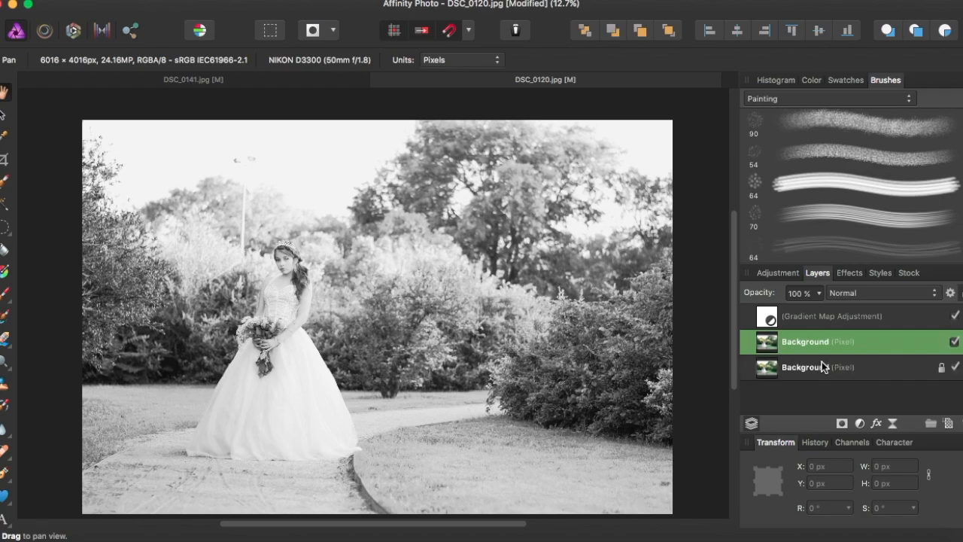
double_click(805, 342)
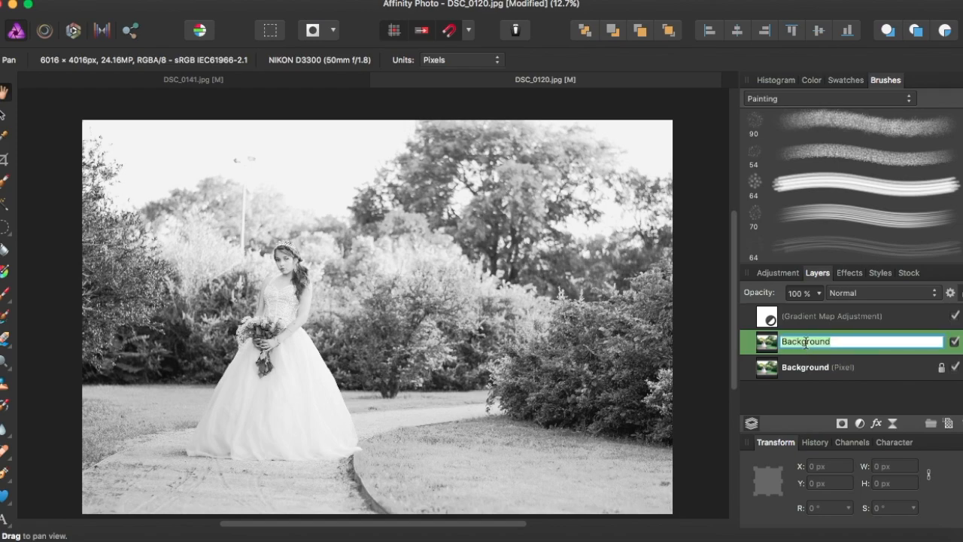
type("Di")
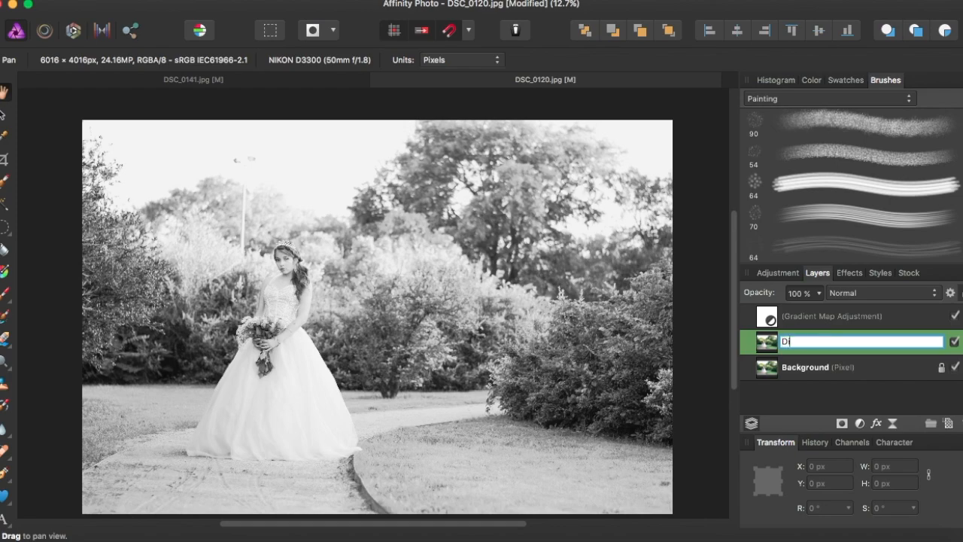
type("ffuse")
key("Return")
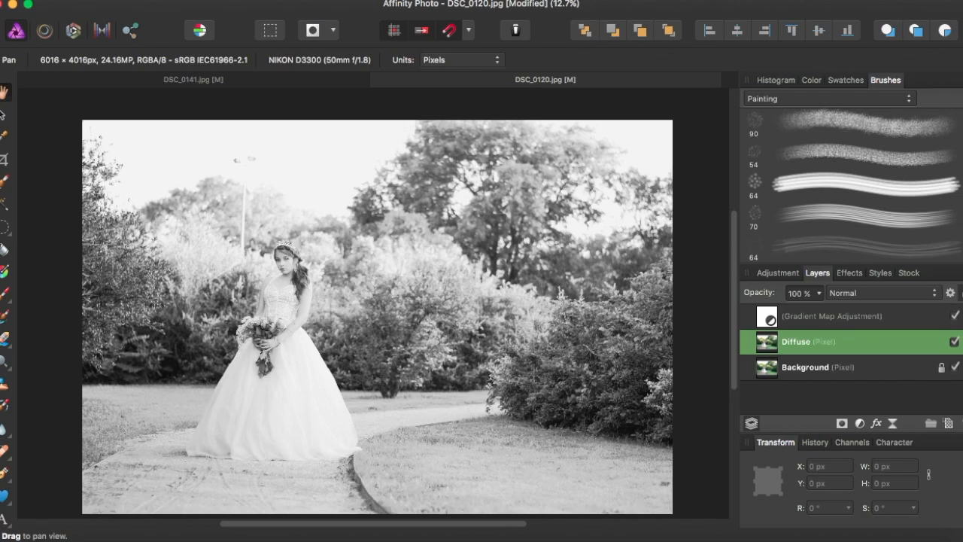
Apply the Diffuse noise filter to the Diffuse layer at 1 % intensity.
mouse_move(476, 64)
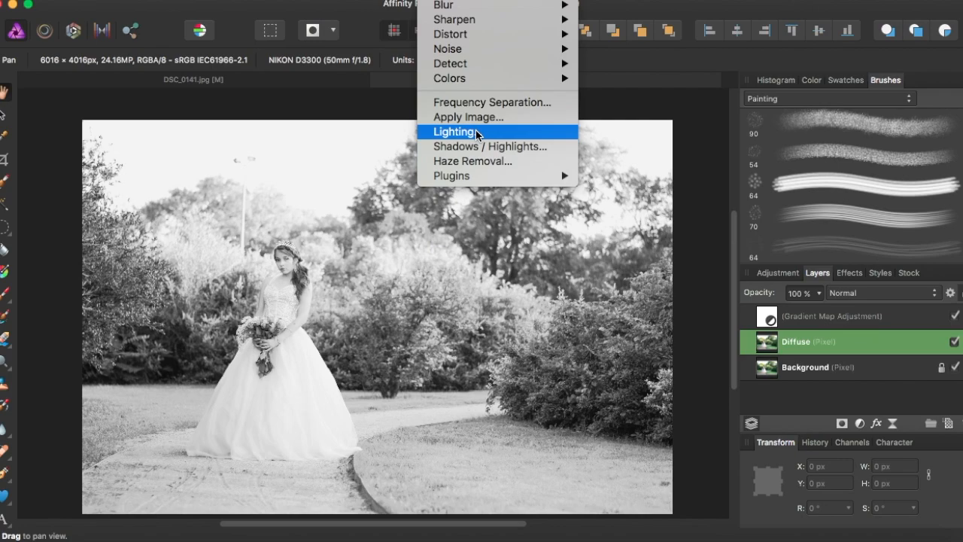
mouse_move(499, 78)
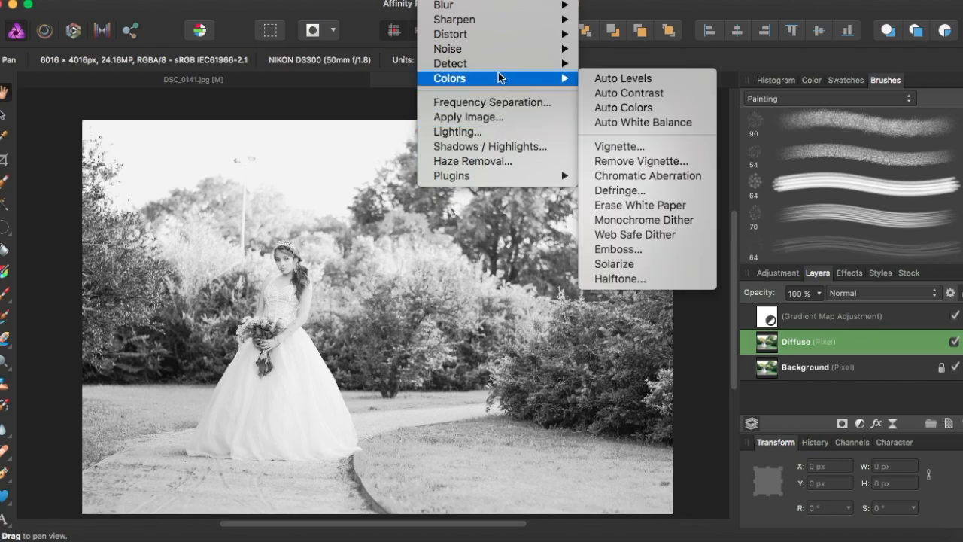
mouse_move(503, 47)
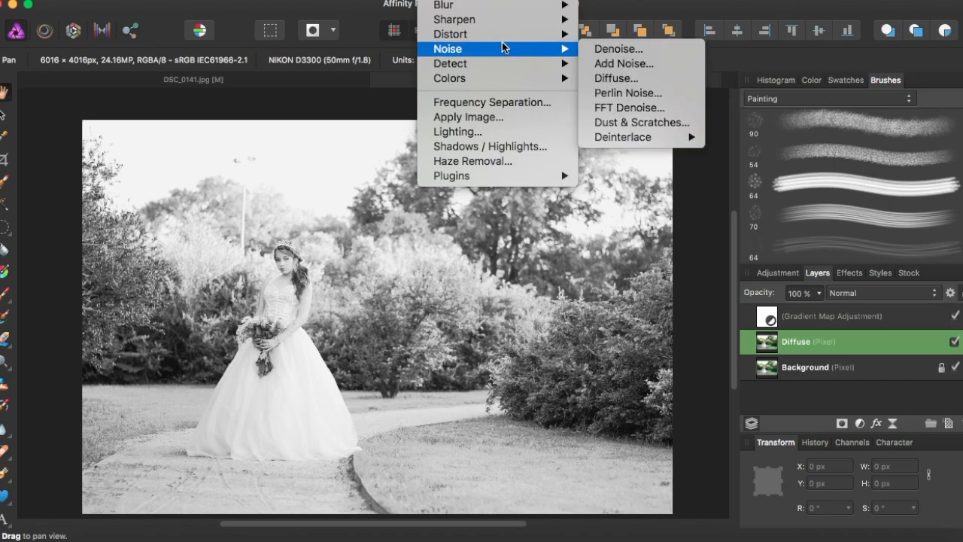
left_click(624, 79)
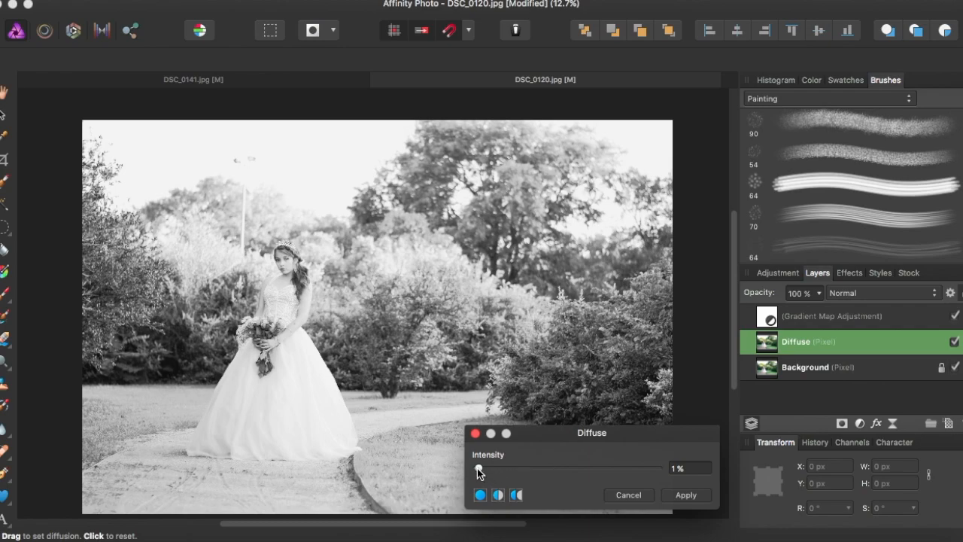
left_click_drag(477, 468, 477, 467)
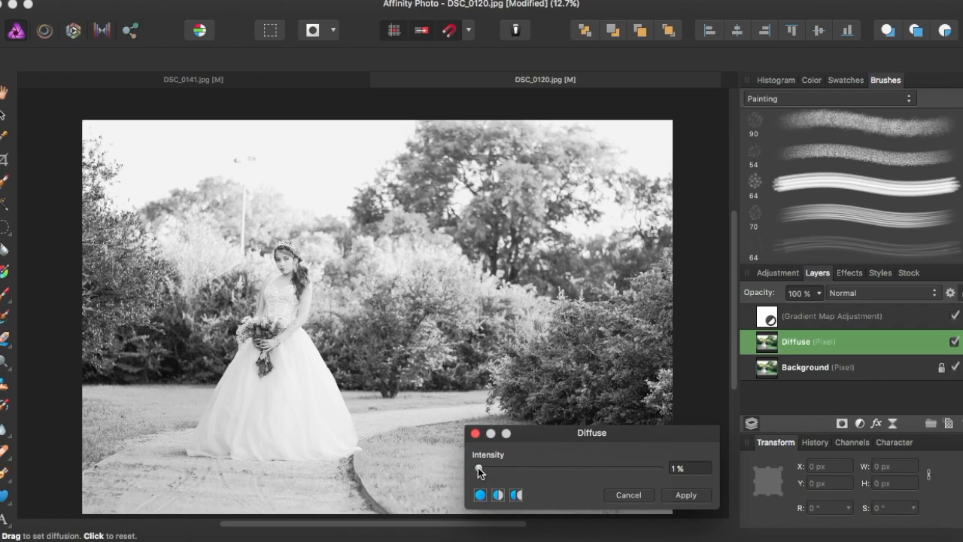
left_click(684, 495)
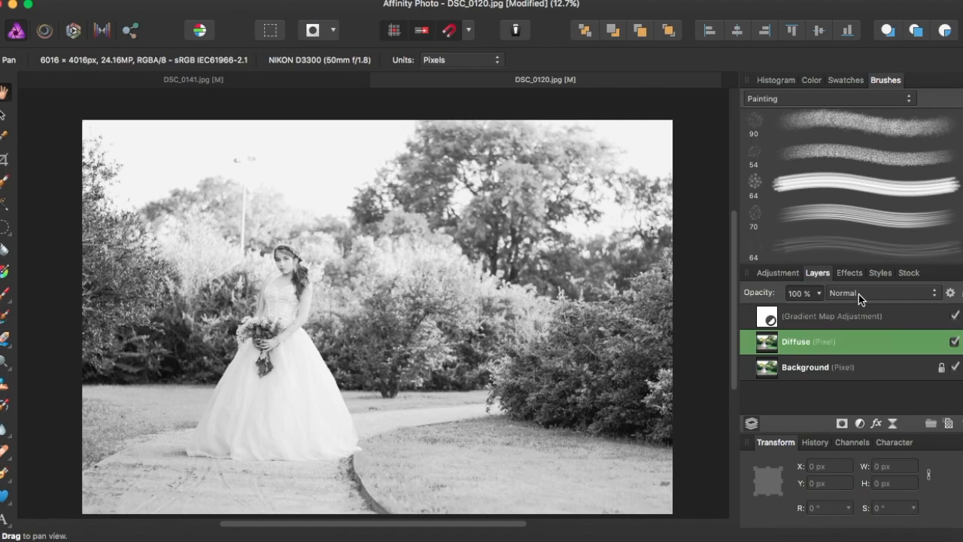
Duplicate the original Background layer and move the copy to the top of the layer stack.
left_click(839, 372)
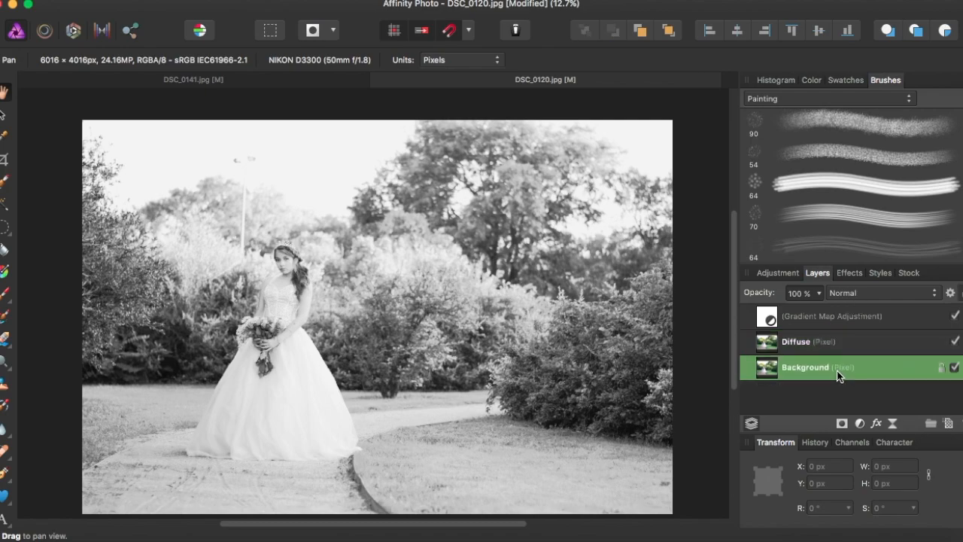
key("super+j")
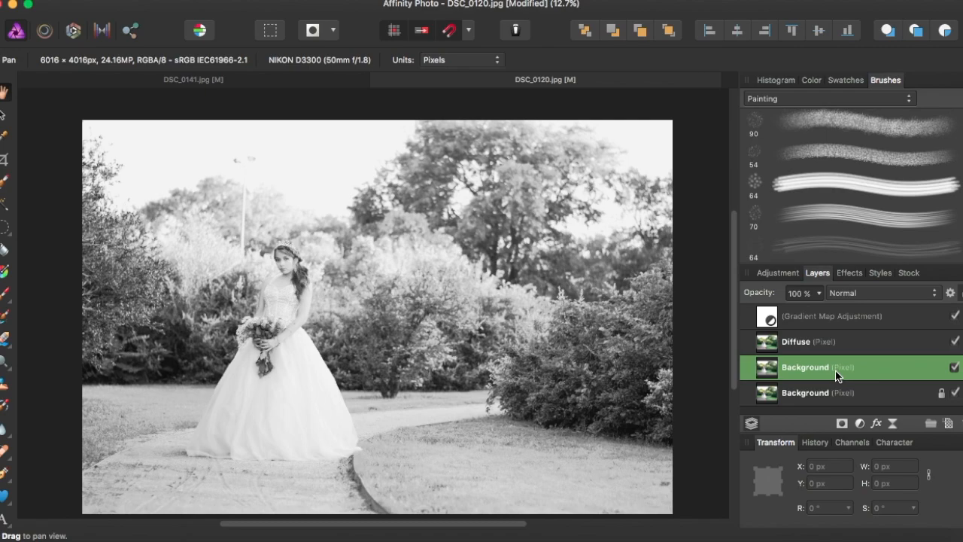
left_click_drag(836, 372, 803, 308)
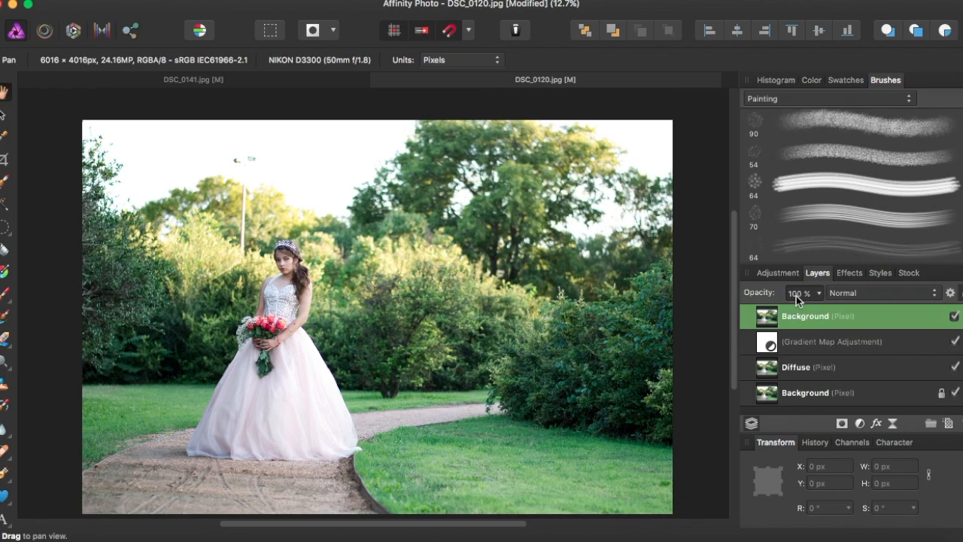
Set the top Background copy's blend mode to Screen and lower its opacity to 38 %.
left_click(840, 295)
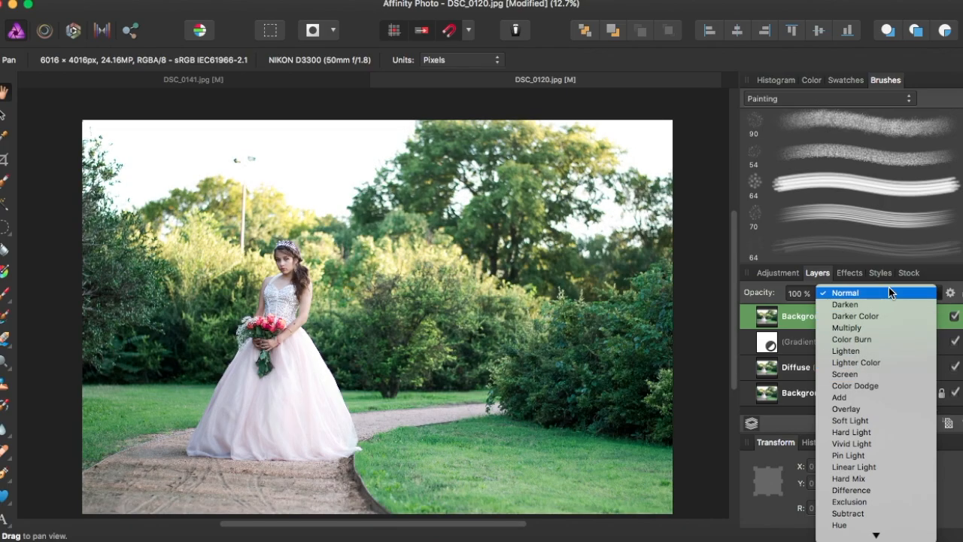
left_click(939, 284)
left_click(908, 297)
left_click(857, 374)
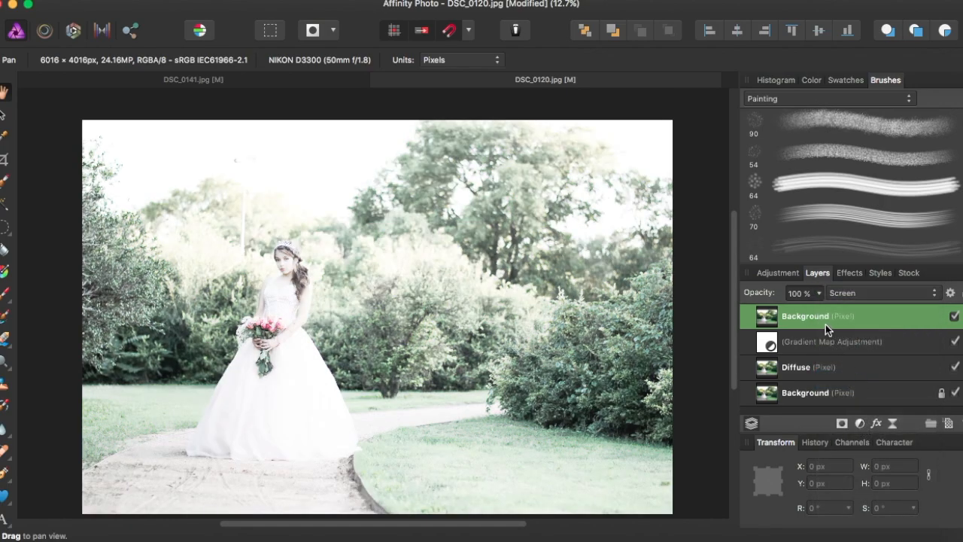
left_click(819, 294)
left_click_drag(818, 308, 739, 322)
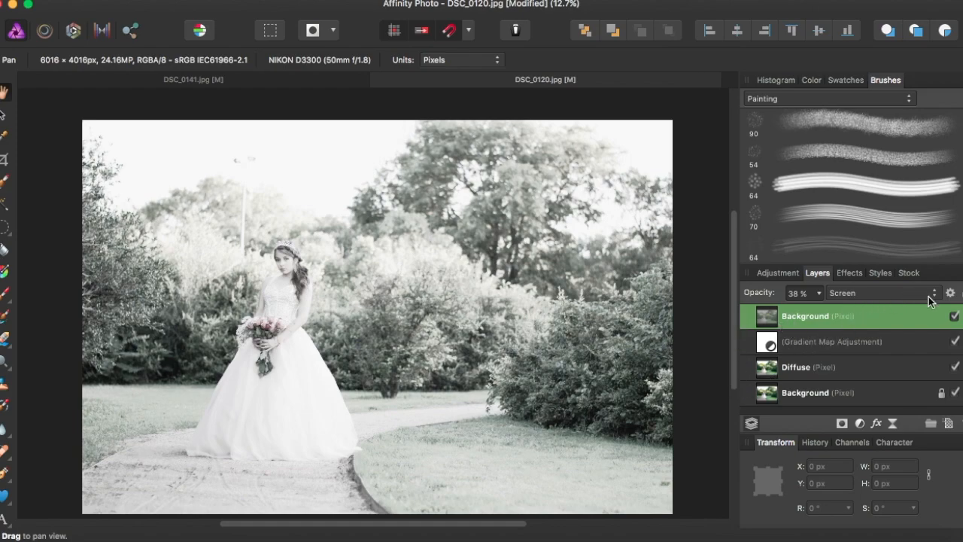
Add a mask to the Gradient Map adjustment layer.
left_click(813, 368)
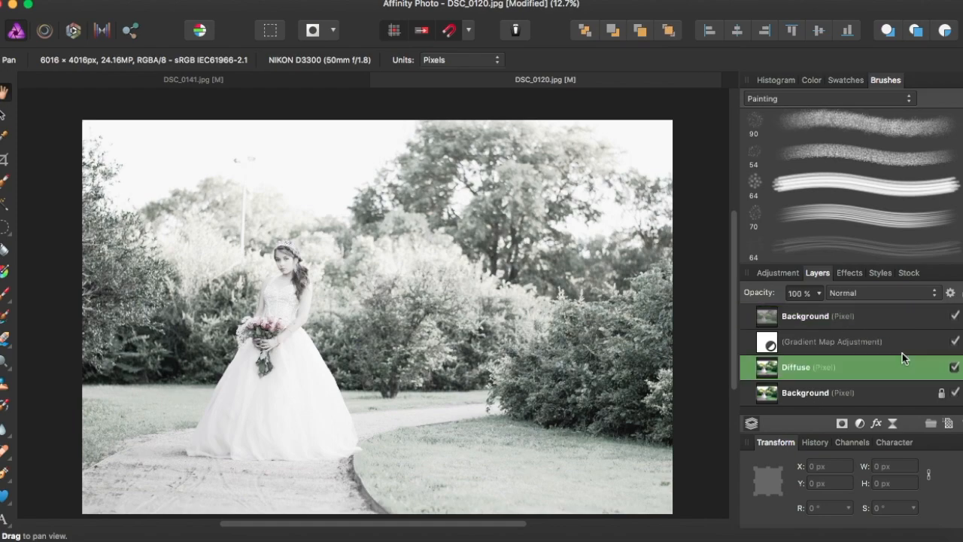
left_click(798, 346)
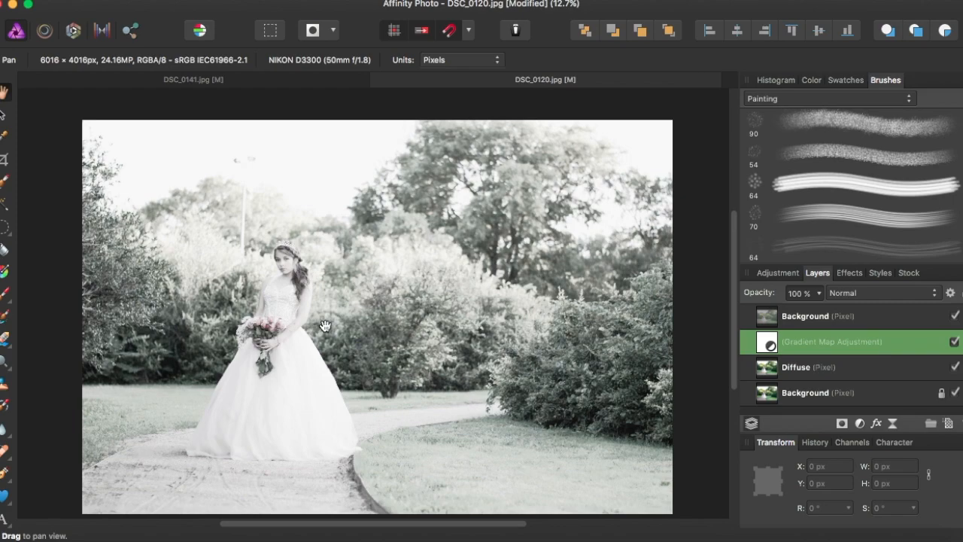
scroll(325, 326, "up", 3)
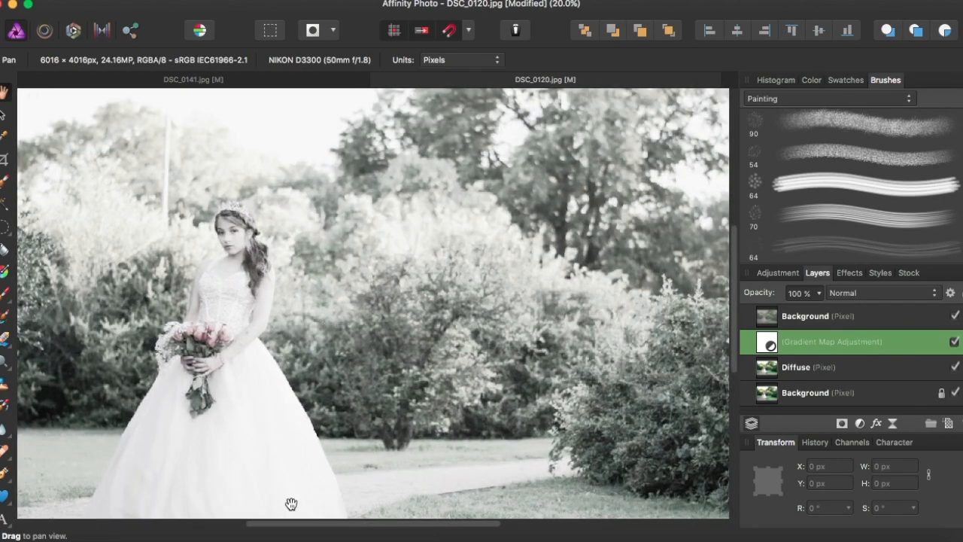
left_click_drag(282, 522, 244, 525)
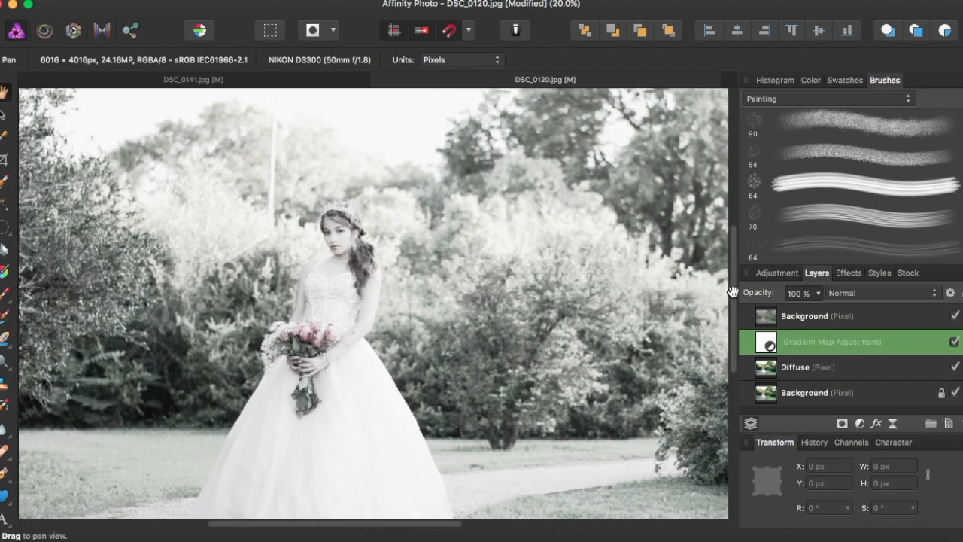
left_click_drag(734, 302, 734, 332)
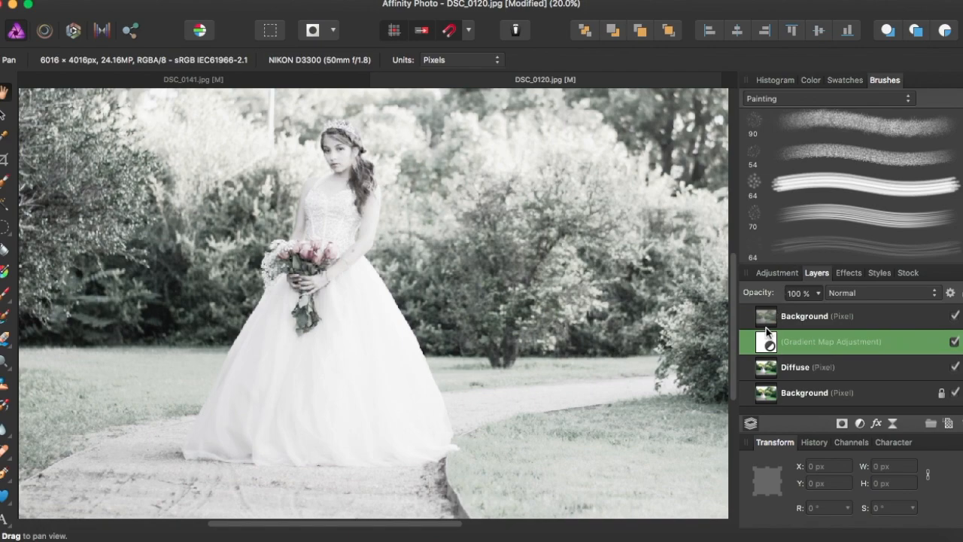
left_click(841, 424)
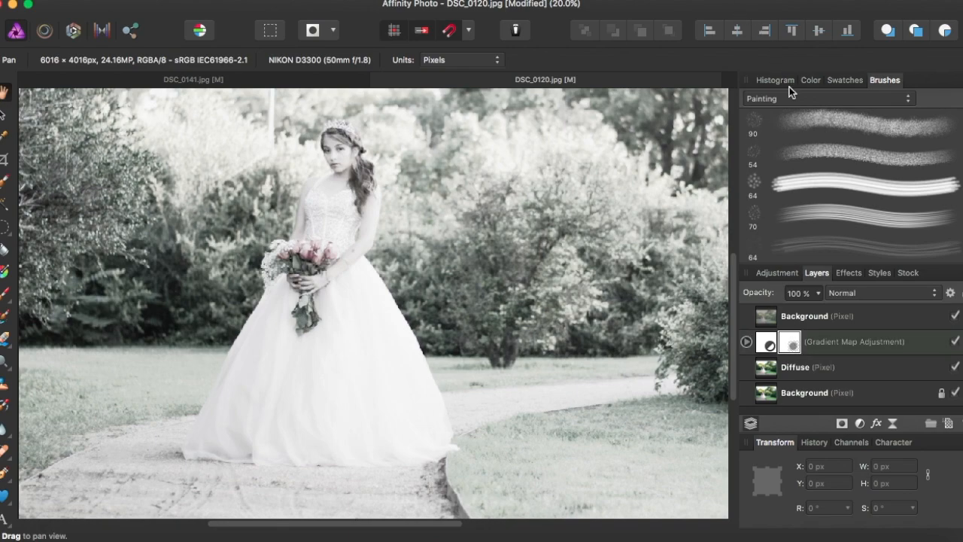
Choose the Paint Brush with black as its colour and the 16 px round brush from the Basic category.
left_click(808, 79)
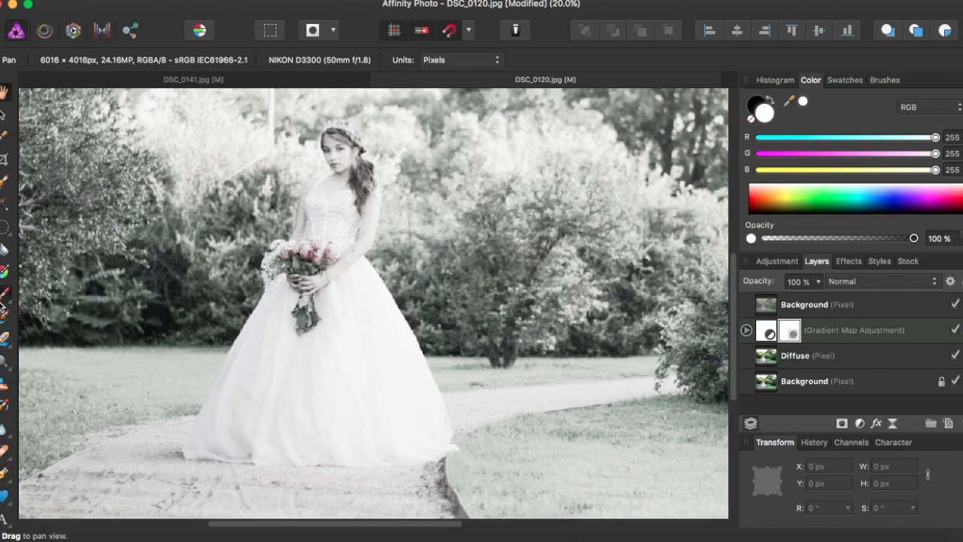
left_click(6, 292)
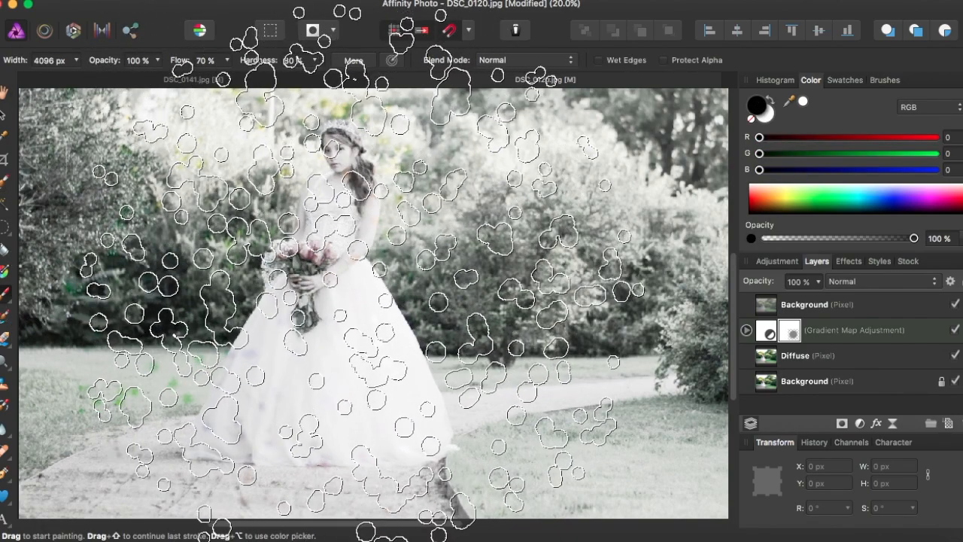
left_click(888, 80)
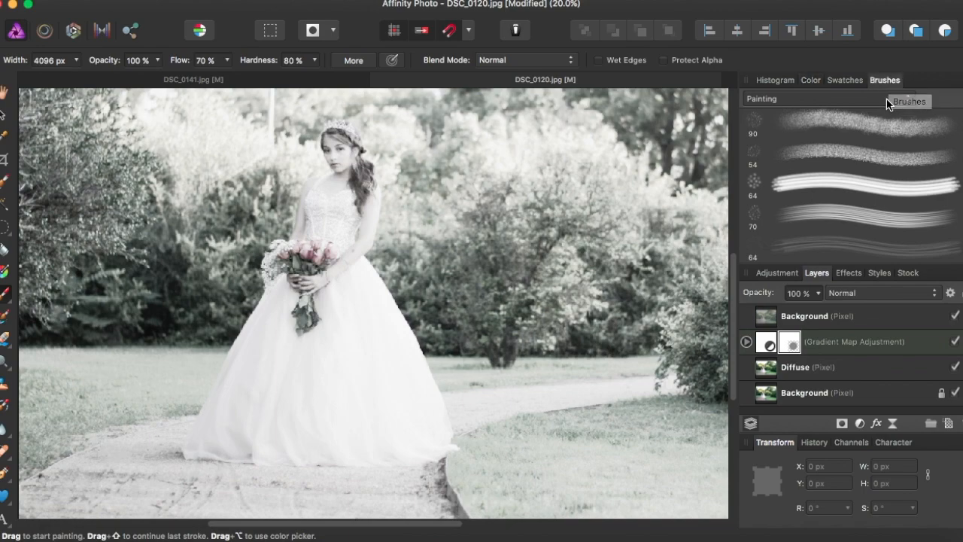
left_click(885, 98)
left_click(831, 88)
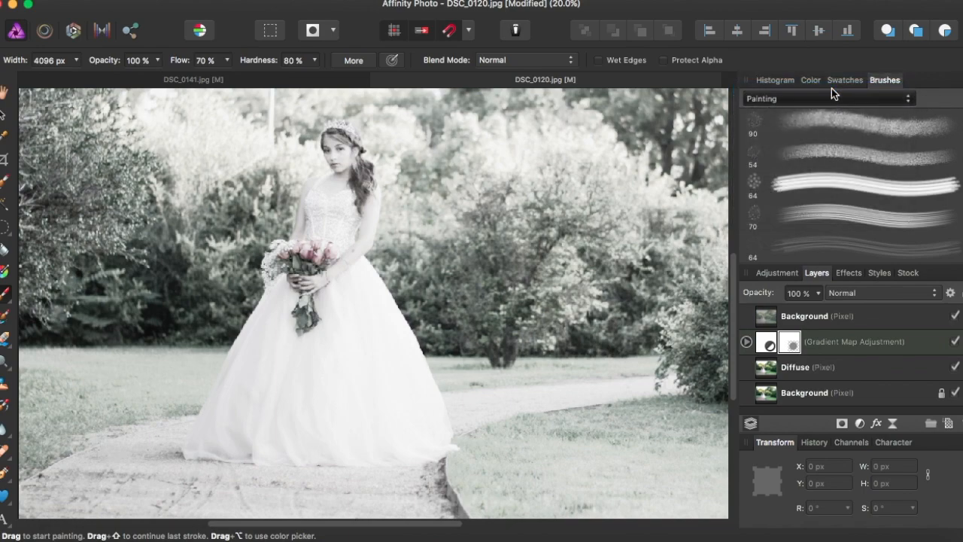
left_click(819, 244)
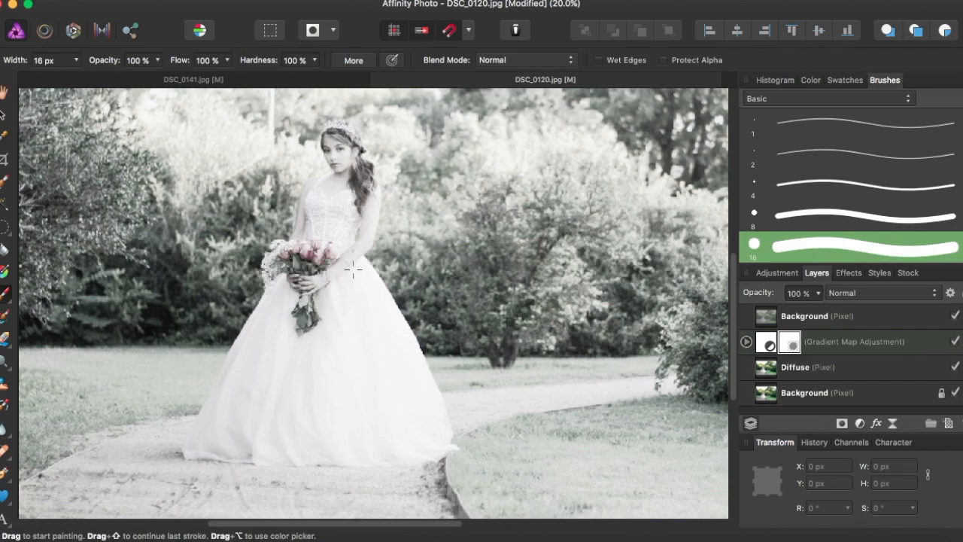
Enlarge the brush to a width of about 592 px.
key("bracketright")
key("bracketright")
key("bracketright")
key("bracketright")
key("bracketright")
key("bracketright")
key("bracketright")
key("bracketright")
key("bracketright")
key("bracketright")
key("bracketright")
key("bracketright")
key("bracketright")
key("space")
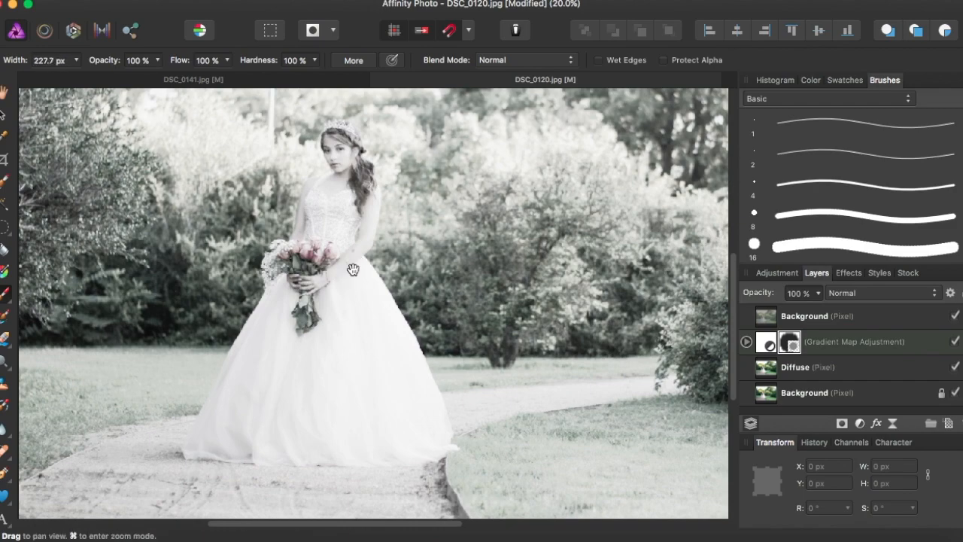
key("bracketright")
key("bracketright")
key("bracketright")
key("bracketright")
key("bracketright")
key("bracketright")
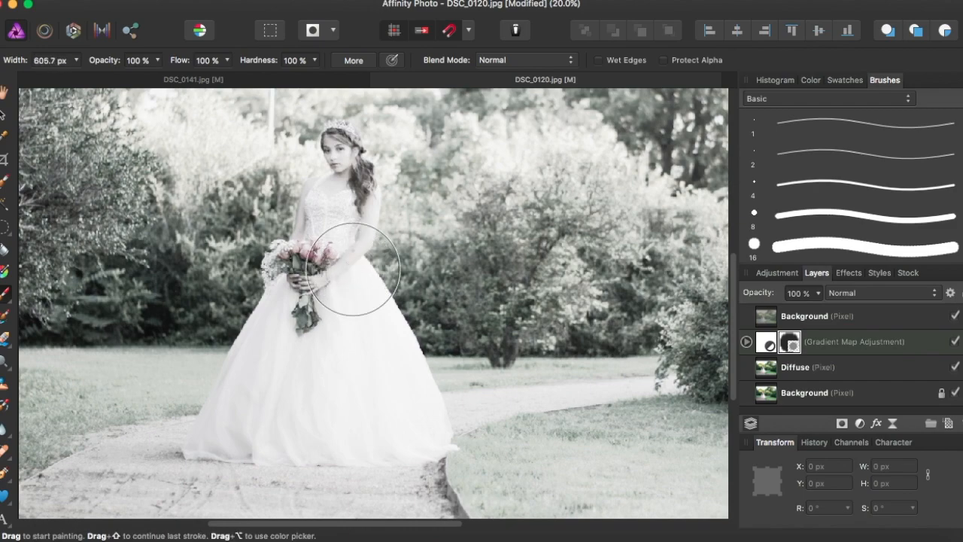
key("bracketright")
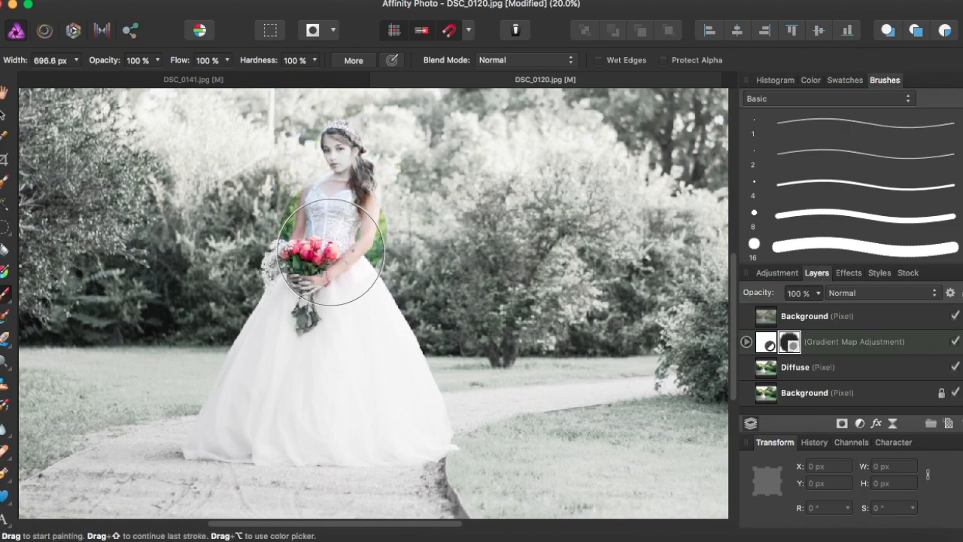
key("bracketleft")
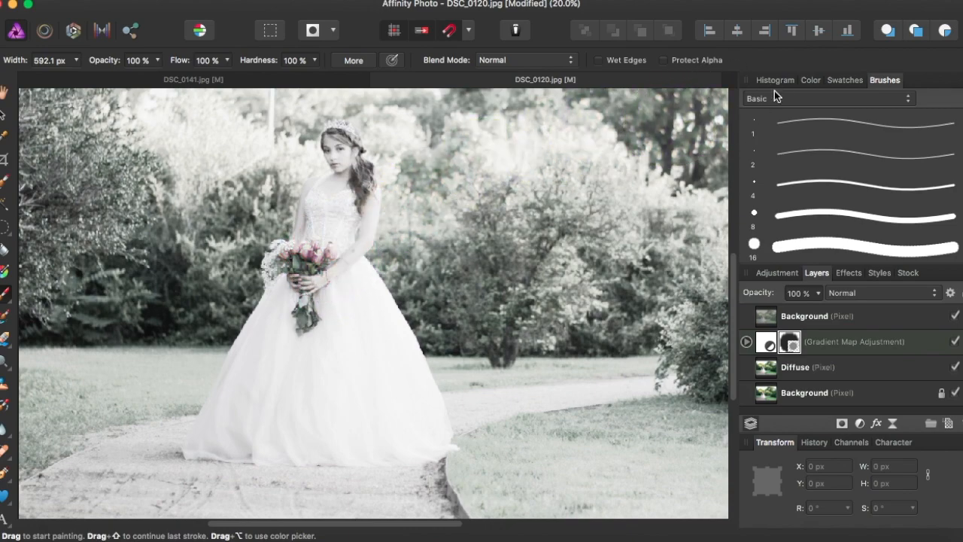
Lower the brush hardness to 38 % for painting in black on the gradient map's mask.
left_click(807, 82)
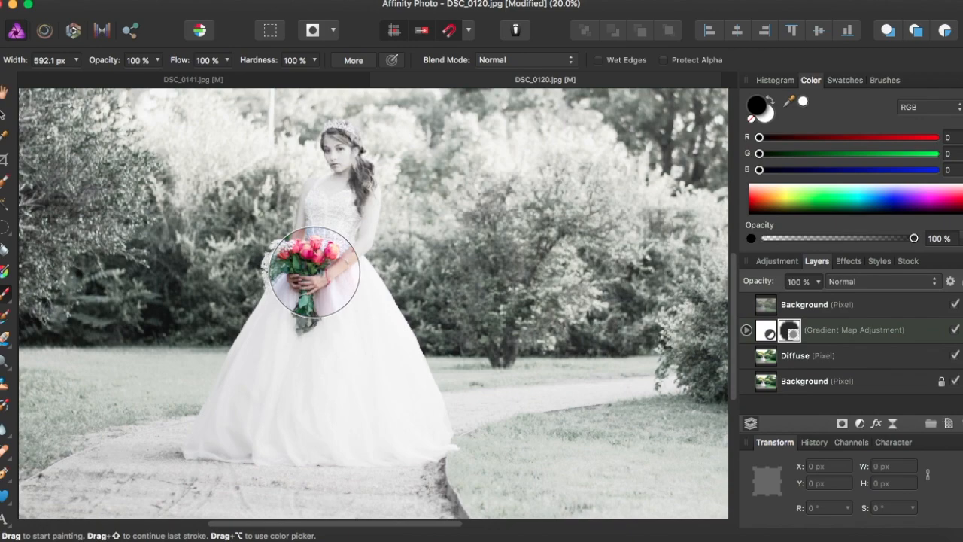
left_click(315, 273)
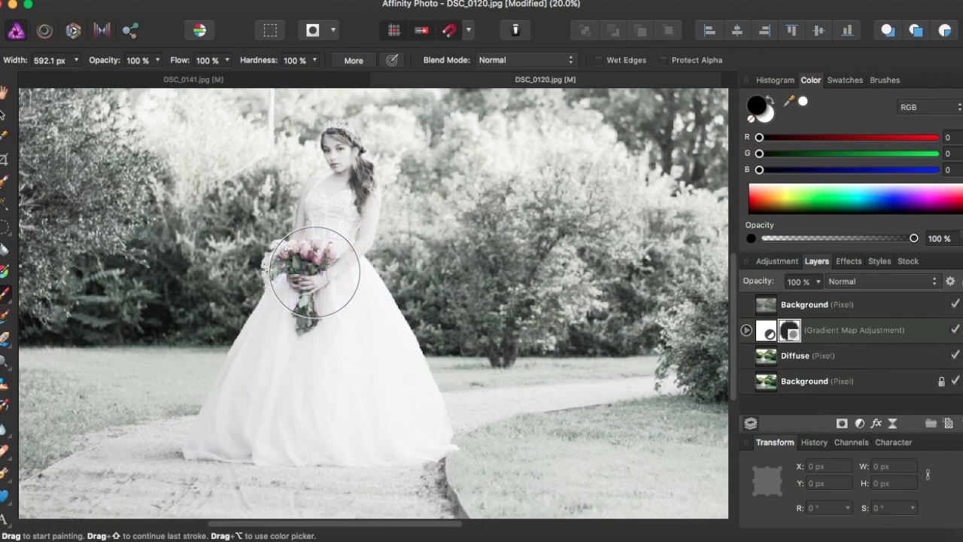
left_click(315, 61)
left_click_drag(313, 80, 248, 80)
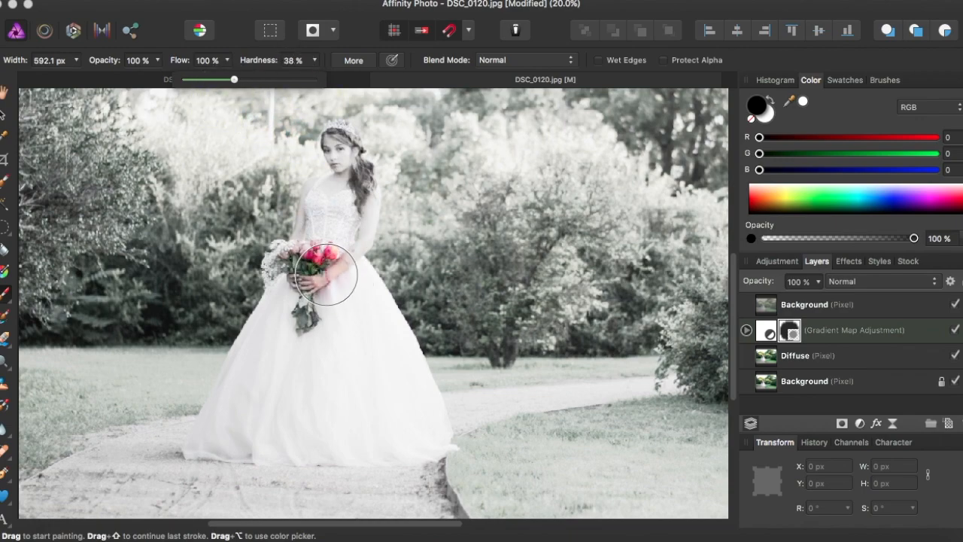
Paint black on the gradient map's mask over the bouquet, hands and upper skirt to bring back their colour.
key("super+plus")
key("super+plus")
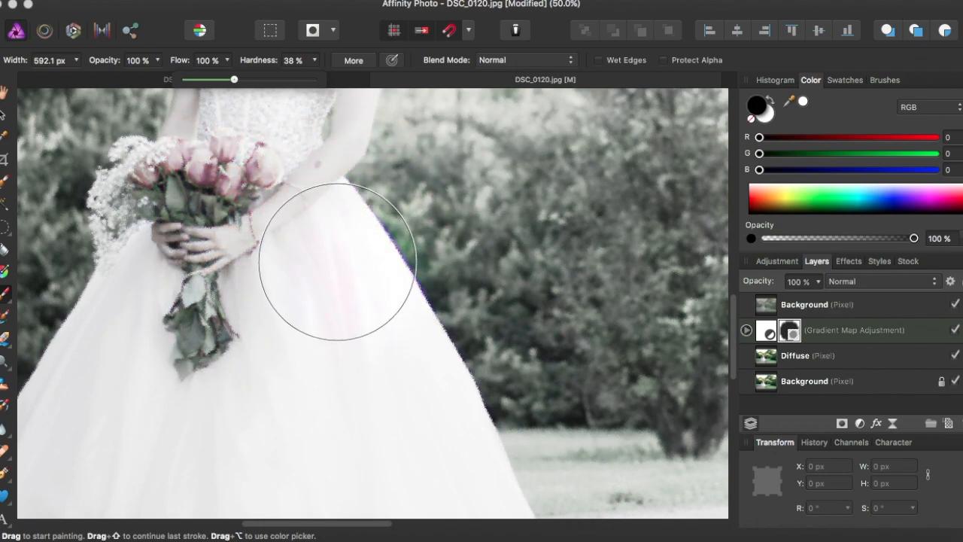
mouse_move(251, 219)
left_mouse_down()
mouse_move(225, 349)
mouse_move(216, 180)
mouse_move(154, 446)
mouse_move(180, 182)
mouse_move(168, 369)
left_mouse_up()
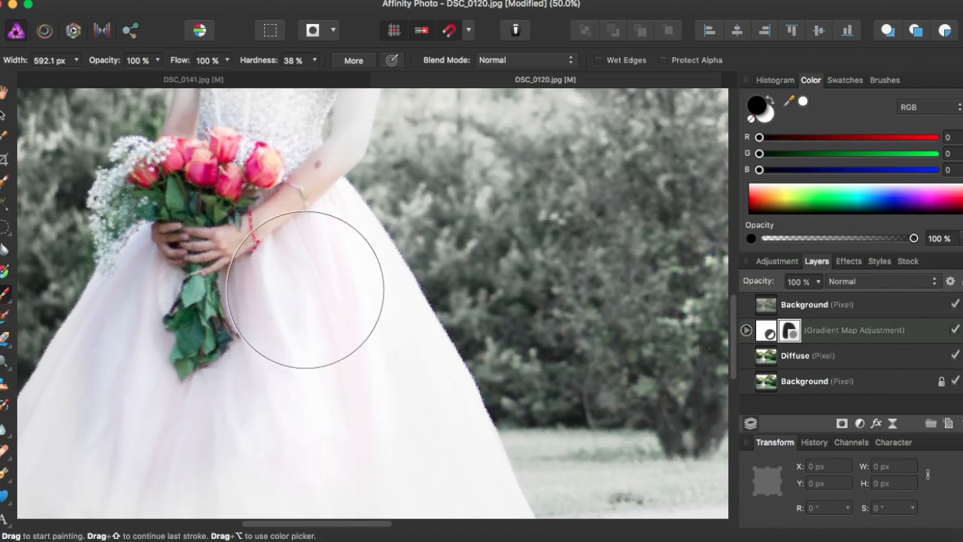
Paint black on the mask over the rest of the dress and the bride's arms, face, hair and tiara.
key("super+minus")
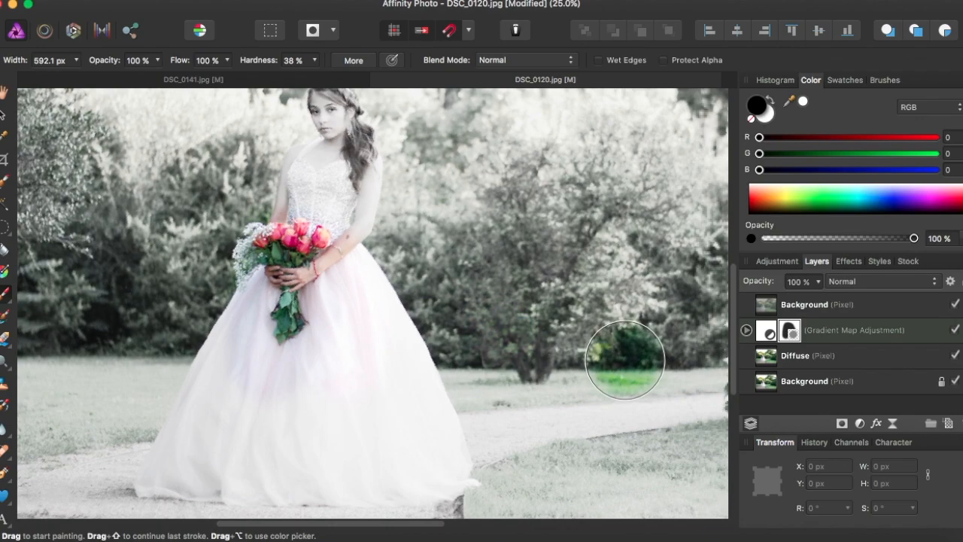
key("super+minus")
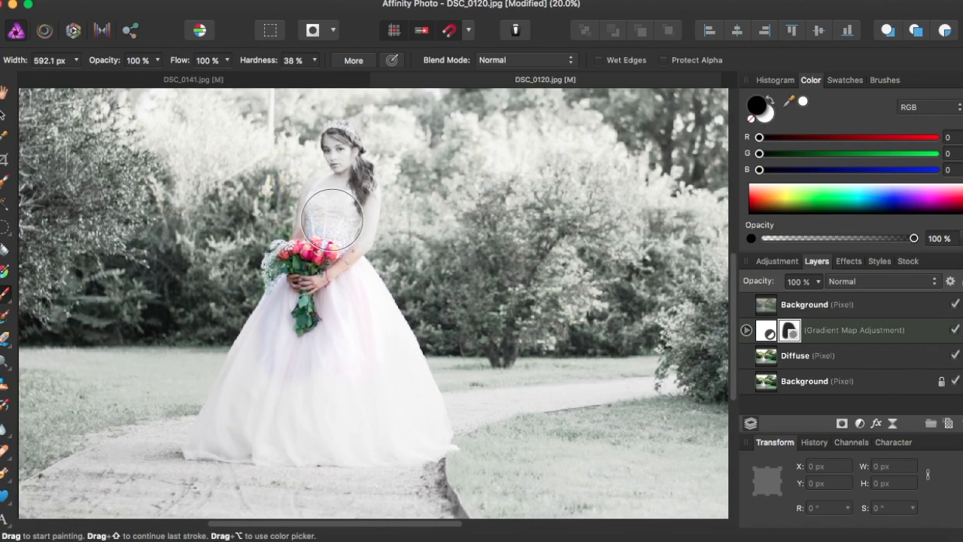
mouse_move(267, 369)
left_mouse_down()
mouse_move(286, 326)
mouse_move(254, 374)
mouse_move(303, 296)
mouse_move(214, 432)
mouse_move(324, 417)
mouse_move(314, 433)
mouse_move(232, 444)
mouse_move(264, 433)
mouse_move(383, 434)
mouse_move(330, 355)
mouse_move(390, 407)
mouse_move(337, 273)
mouse_move(367, 301)
mouse_move(378, 331)
mouse_move(348, 269)
mouse_move(414, 437)
mouse_move(349, 429)
mouse_move(375, 419)
mouse_move(429, 438)
mouse_move(419, 396)
mouse_move(376, 320)
mouse_move(313, 262)
mouse_move(344, 164)
mouse_move(337, 140)
mouse_move(359, 226)
mouse_move(350, 237)
mouse_move(325, 219)
mouse_move(322, 191)
mouse_move(284, 276)
mouse_move(397, 246)
mouse_move(390, 182)
mouse_move(332, 295)
left_mouse_up()
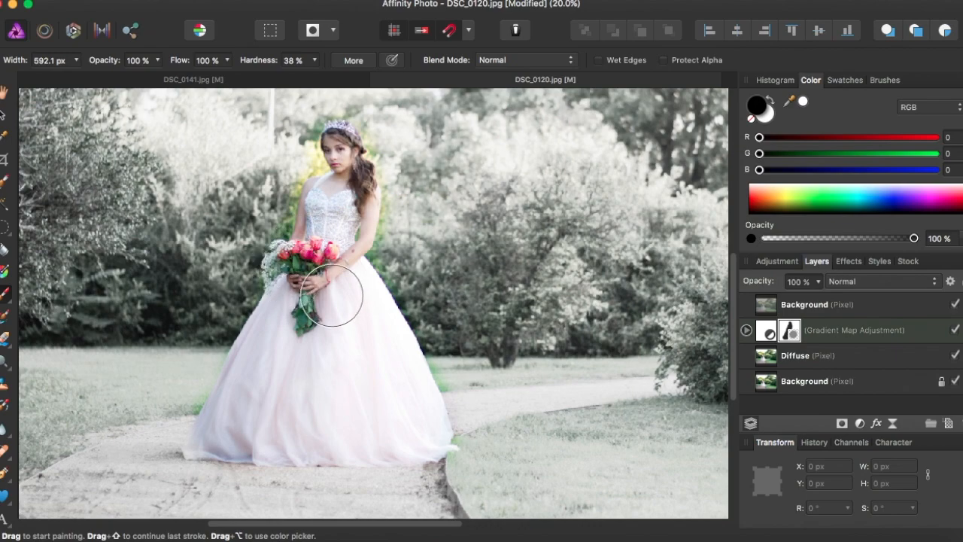
Paint white on the mask with a 189.8 px brush over the coloured background around the bride's head and hair.
key("super+equal")
key("super+equal")
key("super+equal")
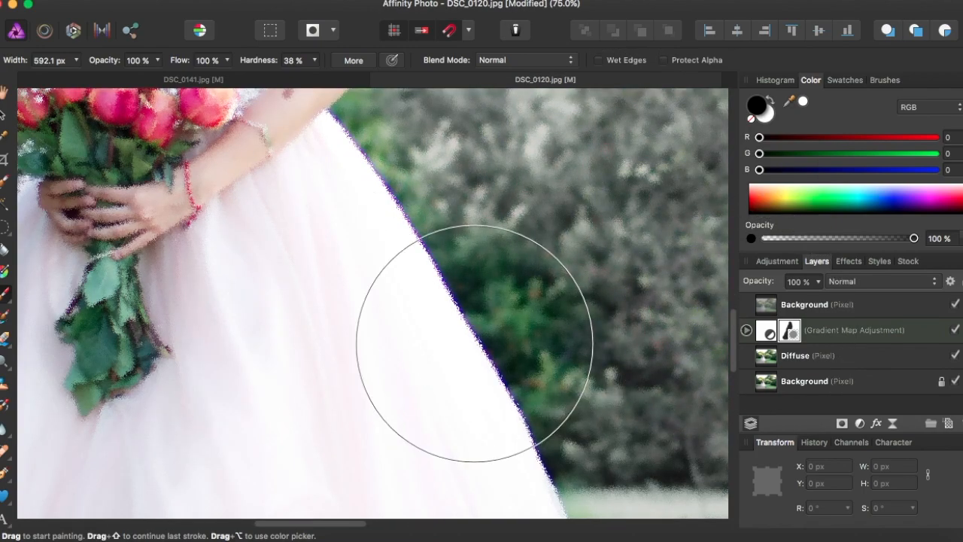
key("super+z")
key("bracketleft")
key("bracketleft")
key("bracketleft")
key("bracketleft")
key("bracketleft")
key("bracketleft")
key("bracketleft")
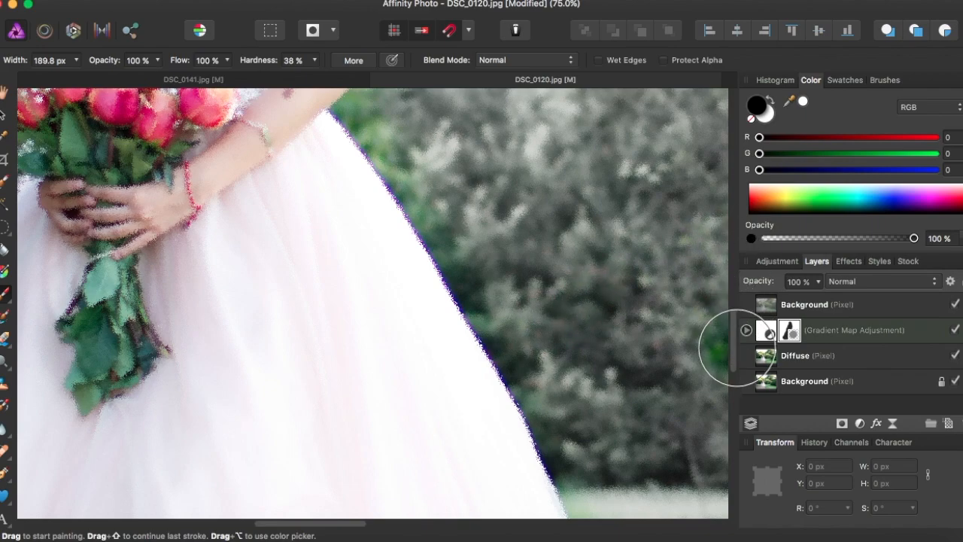
scroll(720, 322, "up", 10)
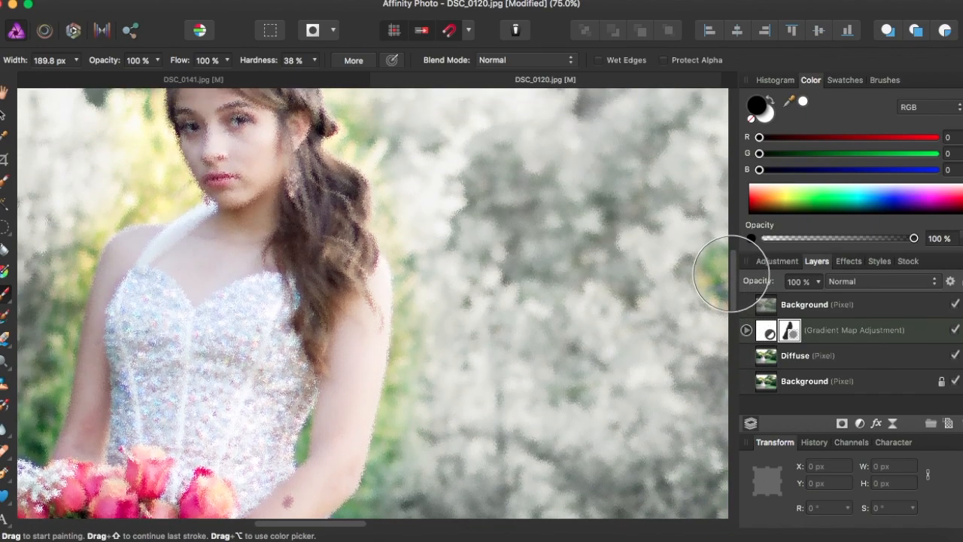
scroll(720, 273, "up", 4)
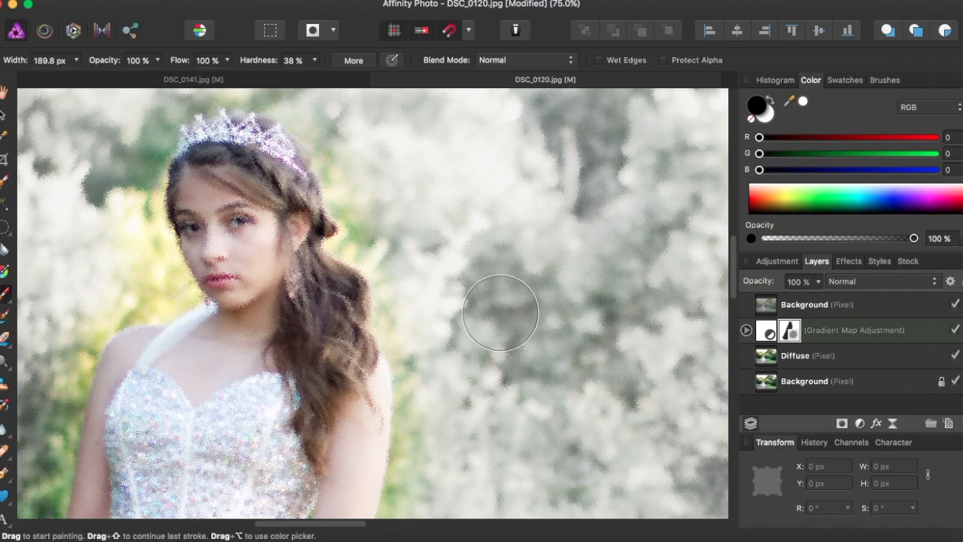
left_click(766, 117)
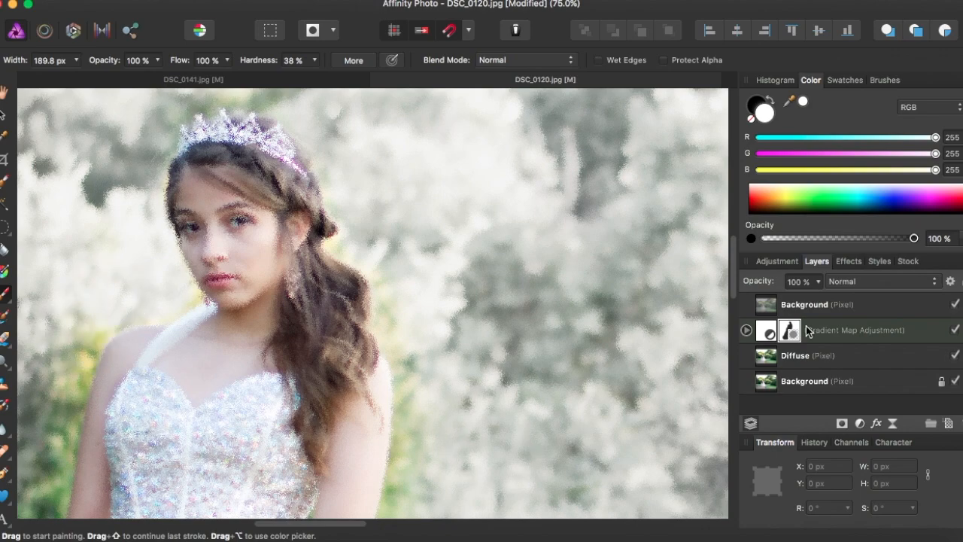
Paint white on the mask with a 44 px brush over the coloured background beside both arms and the upper skirt edge.
scroll(729, 256, "down", 5)
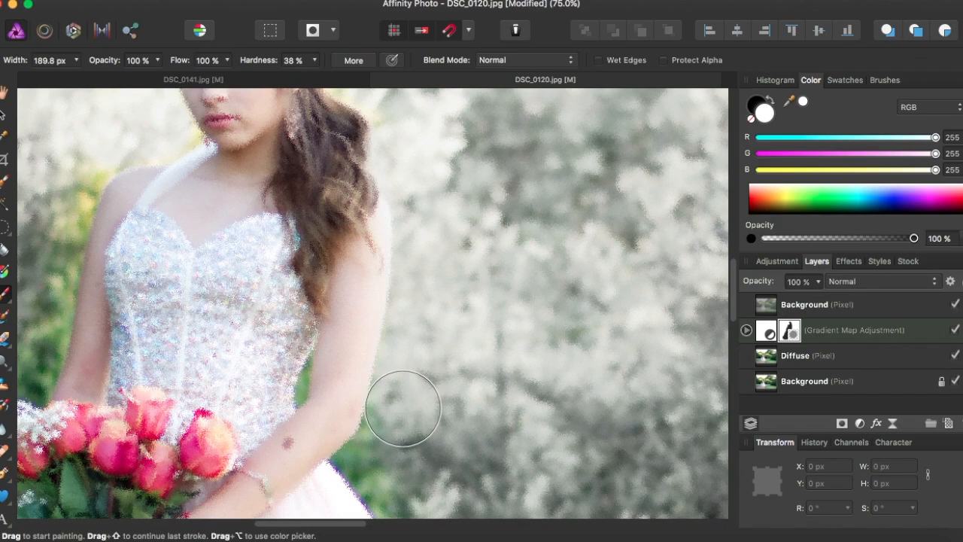
key("bracketleft")
key("bracketleft")
key("bracketleft")
key("bracketleft")
key("bracketleft")
key("bracketleft")
key("bracketleft")
key("bracketleft")
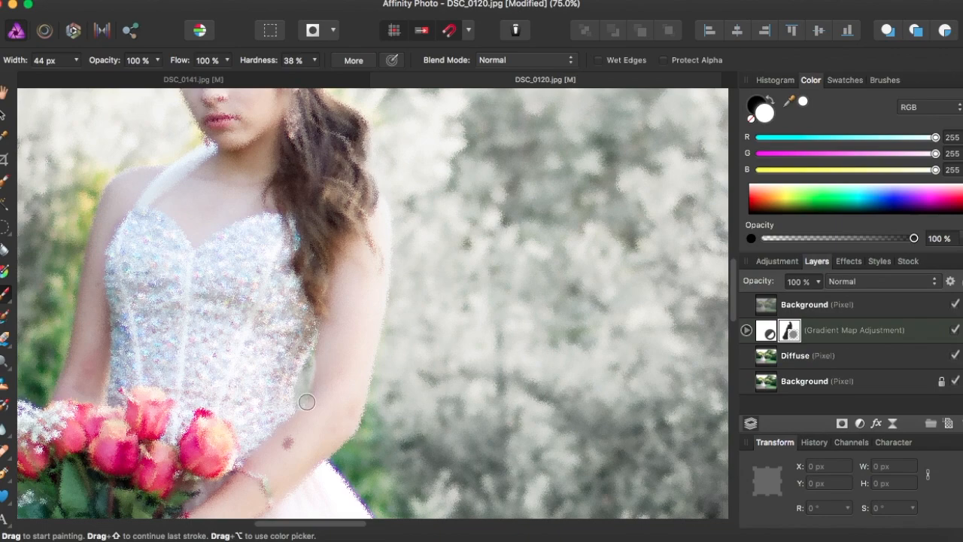
mouse_move(372, 404)
left_mouse_down()
mouse_move(344, 455)
mouse_move(367, 496)
mouse_move(341, 469)
mouse_move(389, 518)
mouse_move(368, 445)
mouse_move(357, 462)
mouse_move(403, 523)
left_mouse_up()
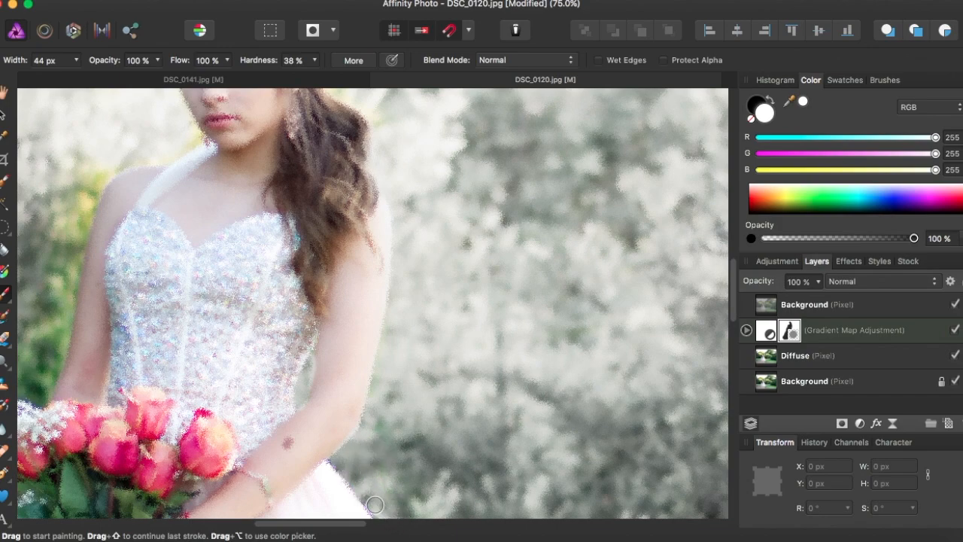
mouse_move(108, 170)
left_mouse_down()
mouse_move(65, 243)
mouse_move(87, 171)
mouse_move(42, 228)
mouse_move(63, 172)
mouse_move(60, 246)
mouse_move(90, 201)
mouse_move(64, 332)
left_mouse_up()
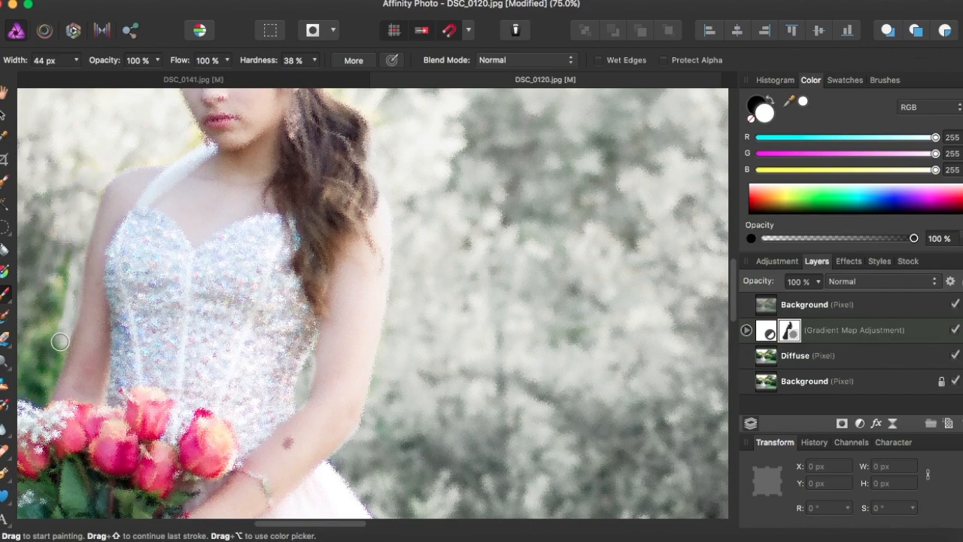
Undo the last mask stroke and repaint the coloured background beside the arm on the photo's left side in white.
key("super+z")
scroll(88, 214, "down", 1)
mouse_move(111, 162)
left_mouse_down()
mouse_move(86, 193)
mouse_move(97, 175)
mouse_move(82, 250)
left_mouse_up()
key("super+0")
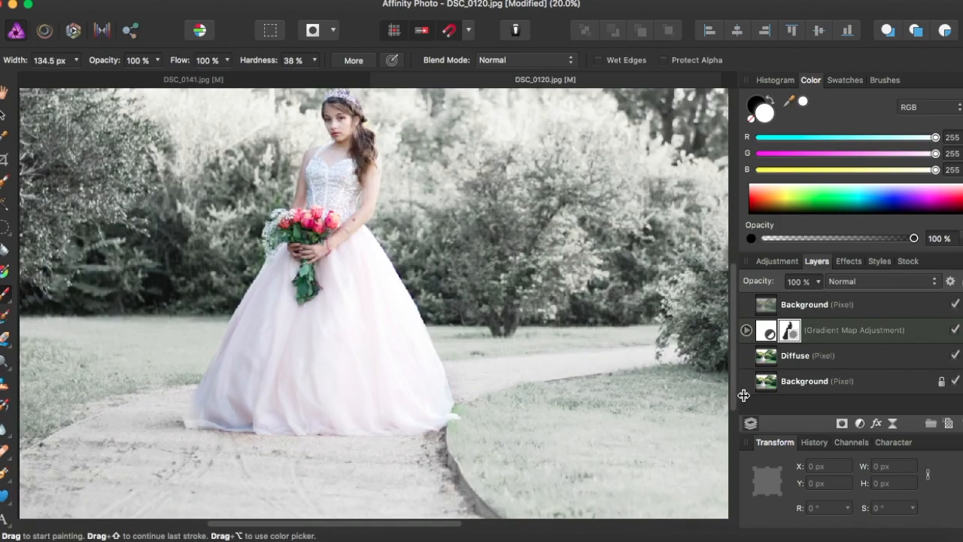
Load the Gradient Map adjustment's mask as a selection, add a matching mask to the Diffuse layer, and deselect.
left_click(789, 331, "super")
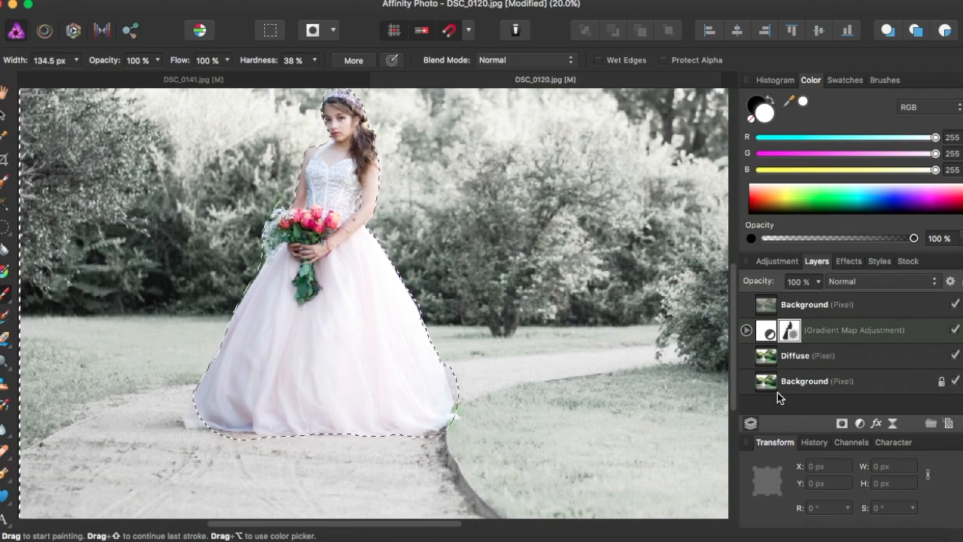
left_click(813, 354)
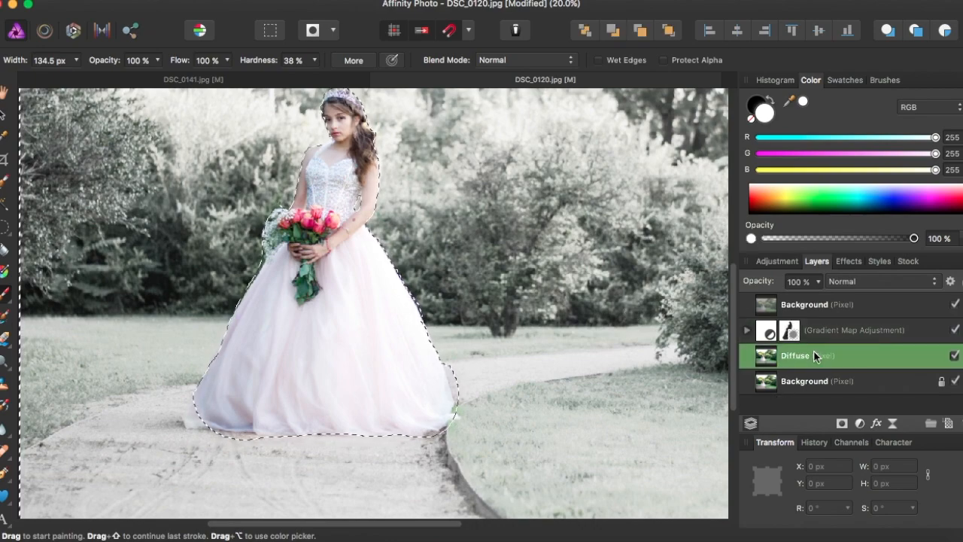
left_click(842, 423)
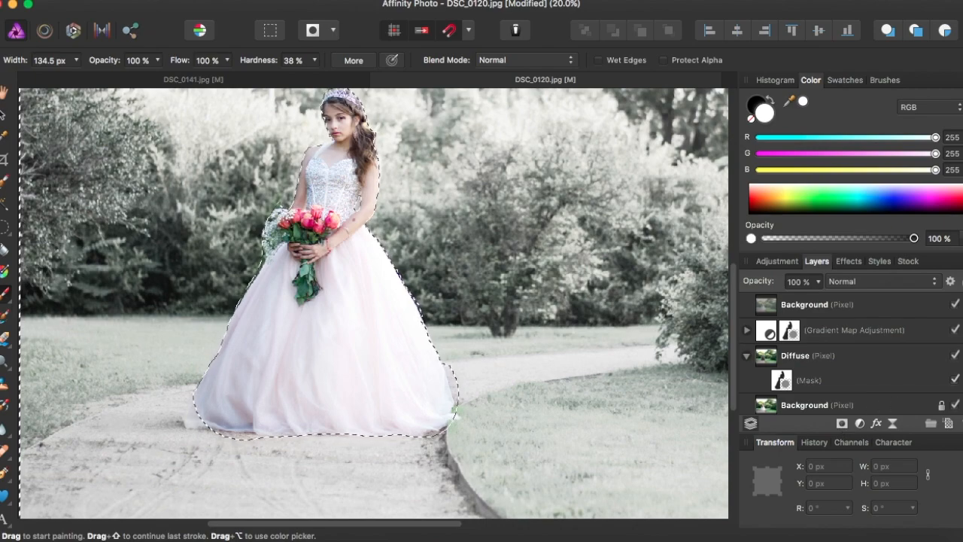
key("super+d")
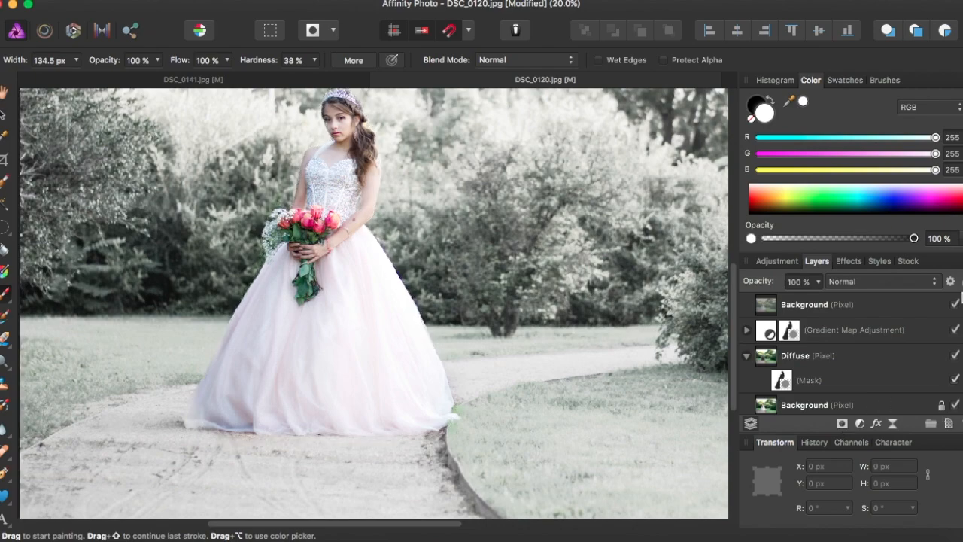
Adjust the top Background pixel layer to Screen blend mode at 37% opacity, trying lower opacities and Overlay along the way.
key("super+minus")
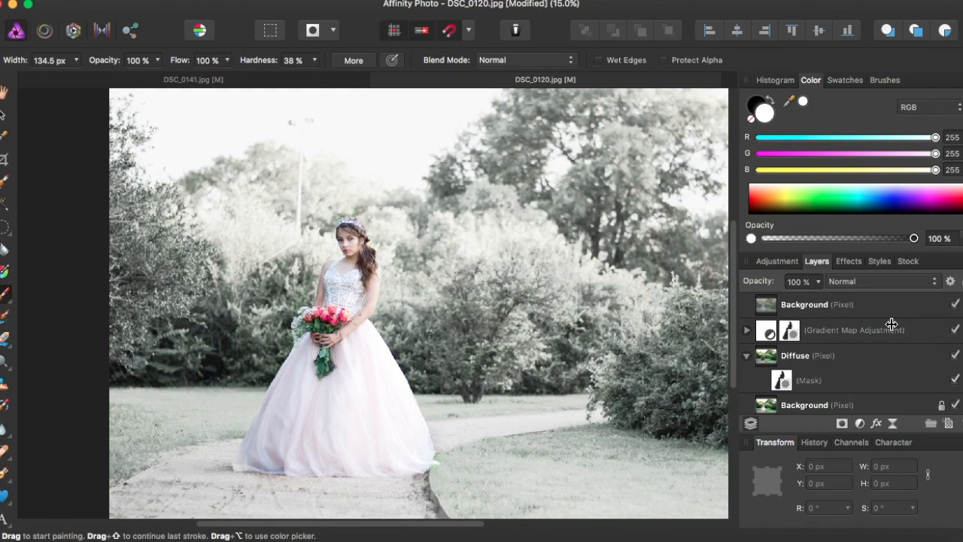
left_click(842, 310)
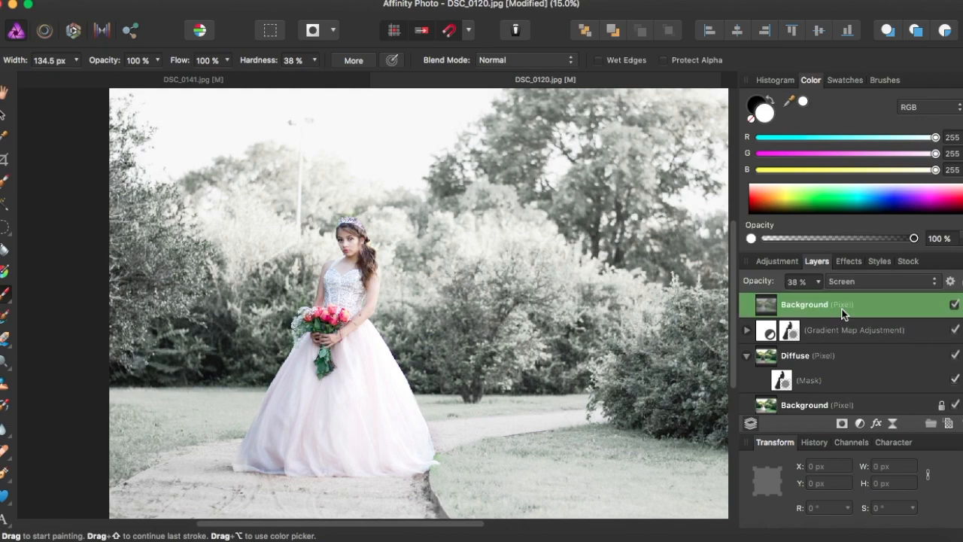
left_click(819, 282)
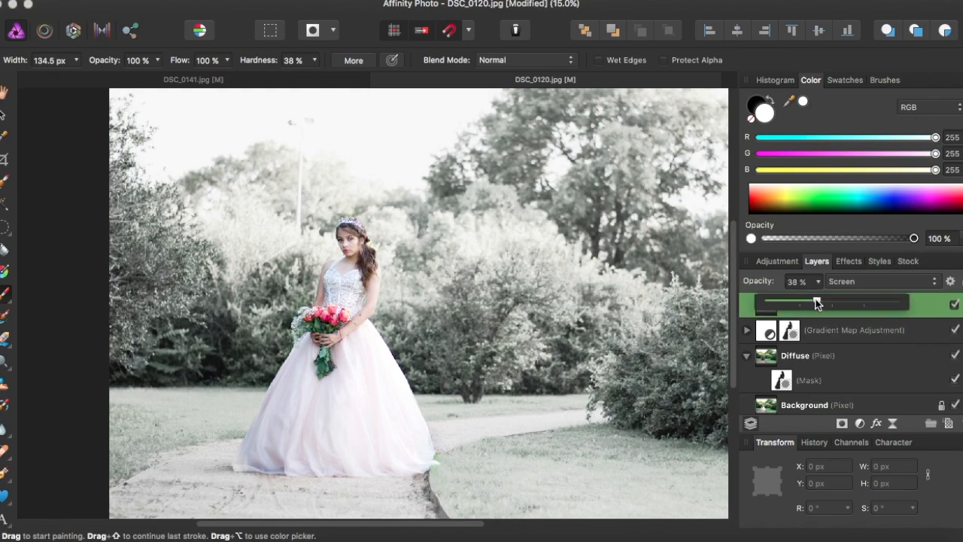
left_click_drag(842, 303, 796, 318)
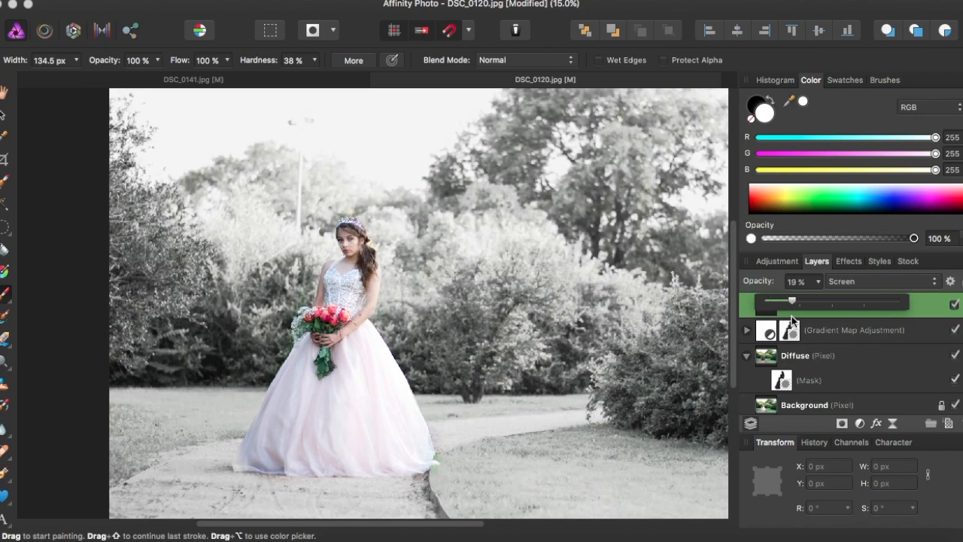
left_click_drag(796, 313, 796, 303)
mouse_move(800, 299)
left_mouse_down()
mouse_move(768, 308)
mouse_move(797, 310)
left_mouse_up()
left_click_drag(817, 301, 813, 304)
left_click(827, 283)
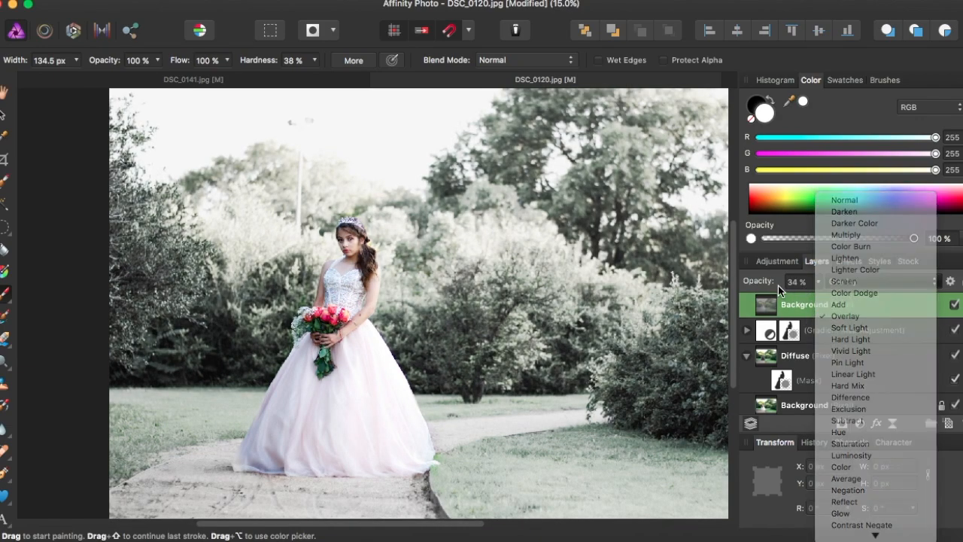
left_click(843, 281)
left_click(818, 282)
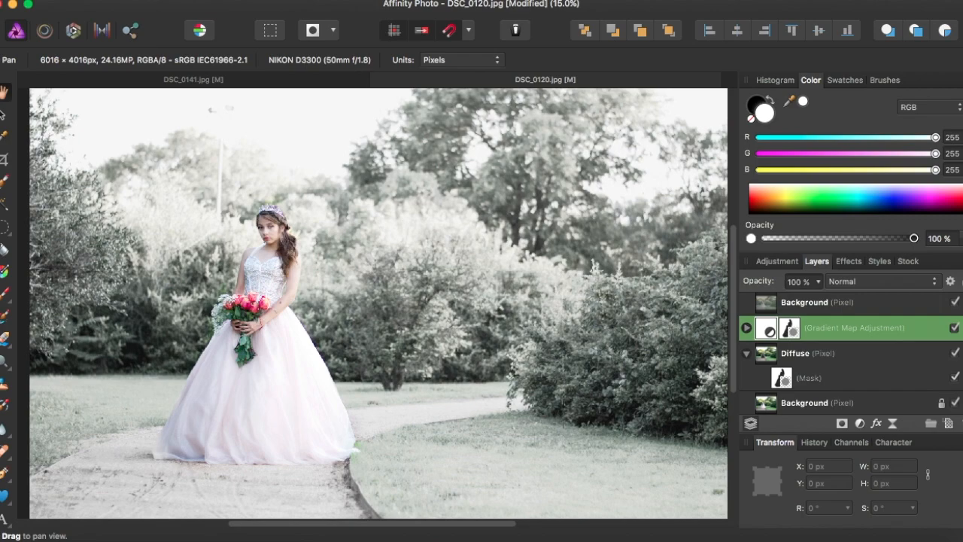
Add a new empty pixel layer above the top Background layer and activate the Paint Brush tool.
left_click(920, 305)
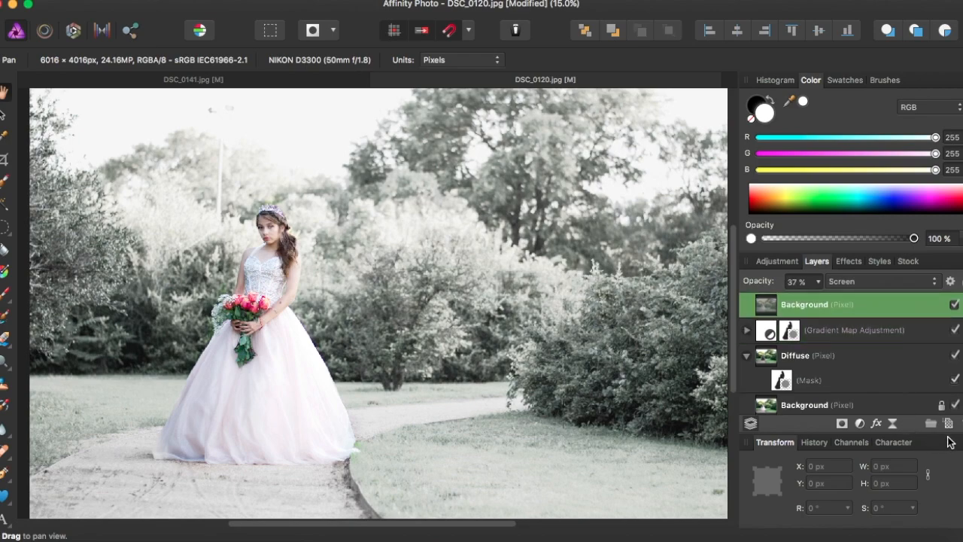
left_click(948, 423)
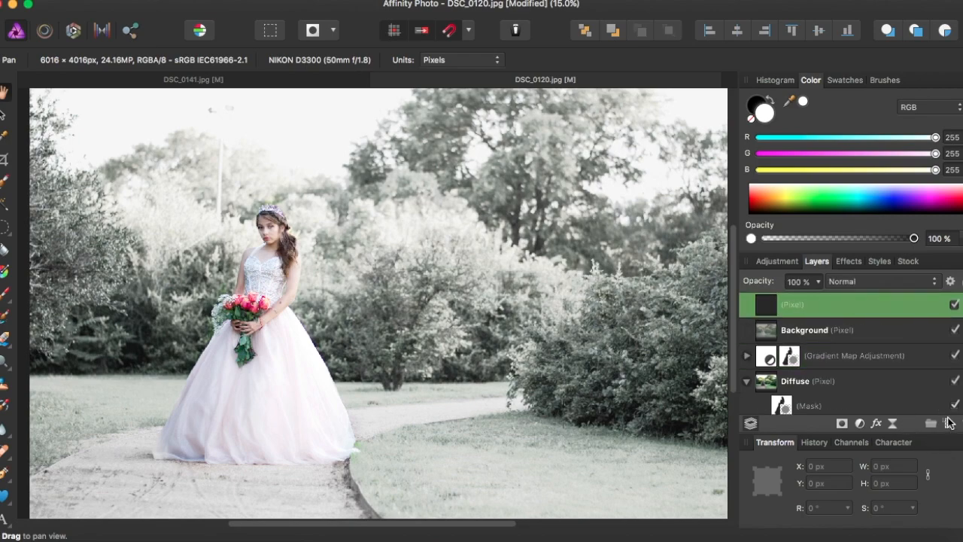
left_click(4, 294)
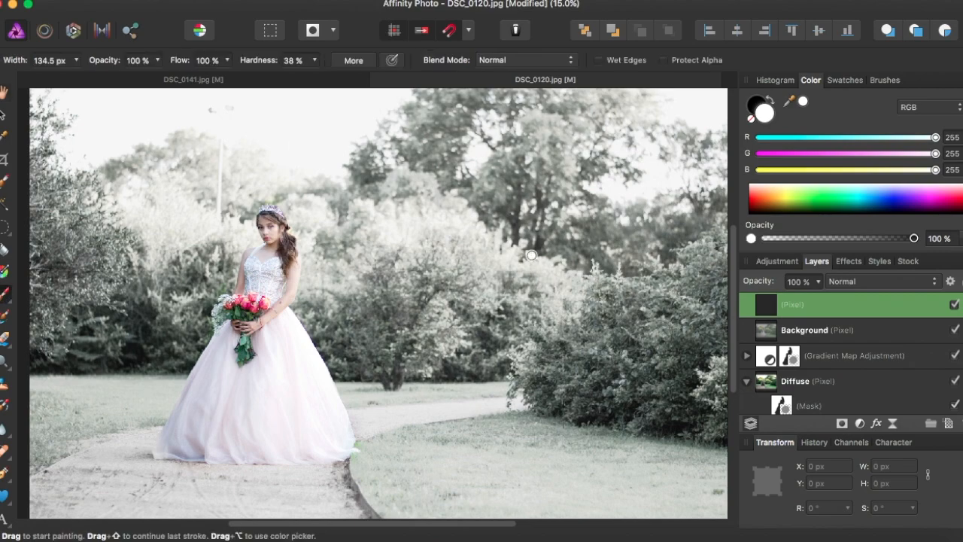
Browse the brush categories and choose the 90 px speckled brush from the Painting category.
left_click(883, 81)
left_click(886, 99)
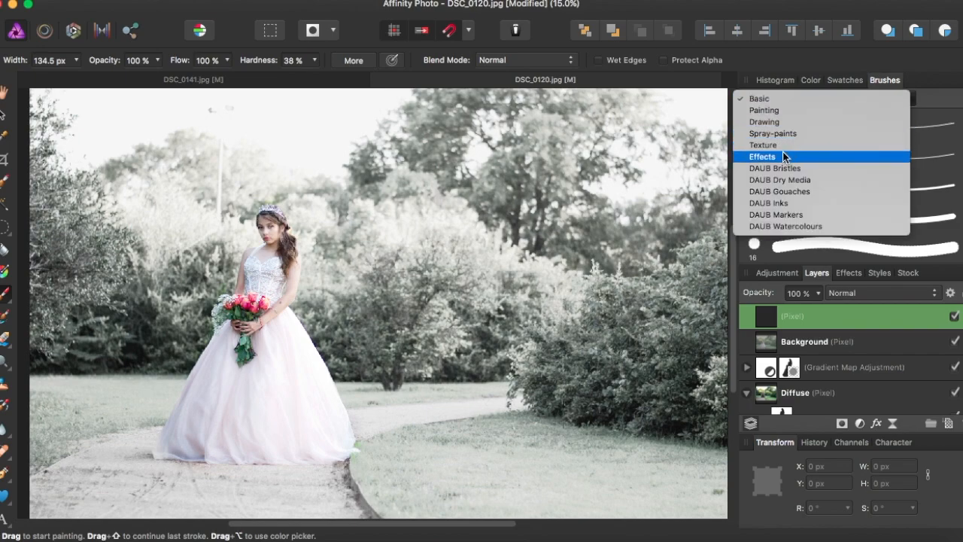
left_click(776, 113)
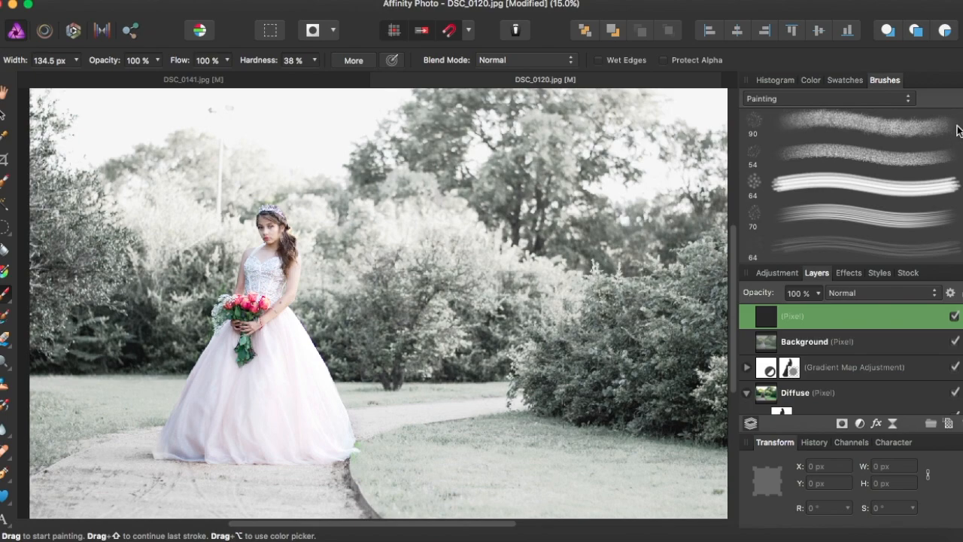
mouse_move(960, 120)
left_mouse_down()
mouse_move(957, 249)
mouse_move(942, 86)
left_mouse_up()
left_click(815, 103)
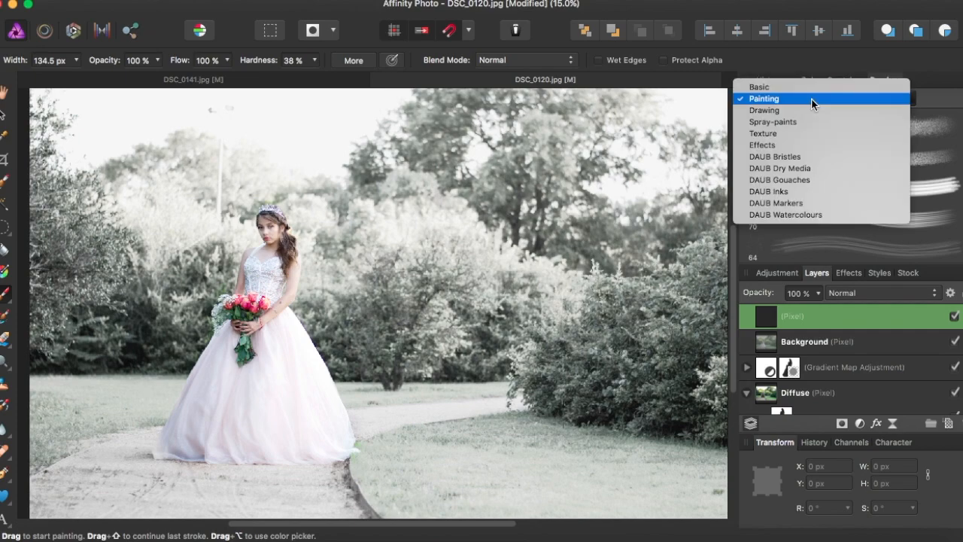
left_click(780, 134)
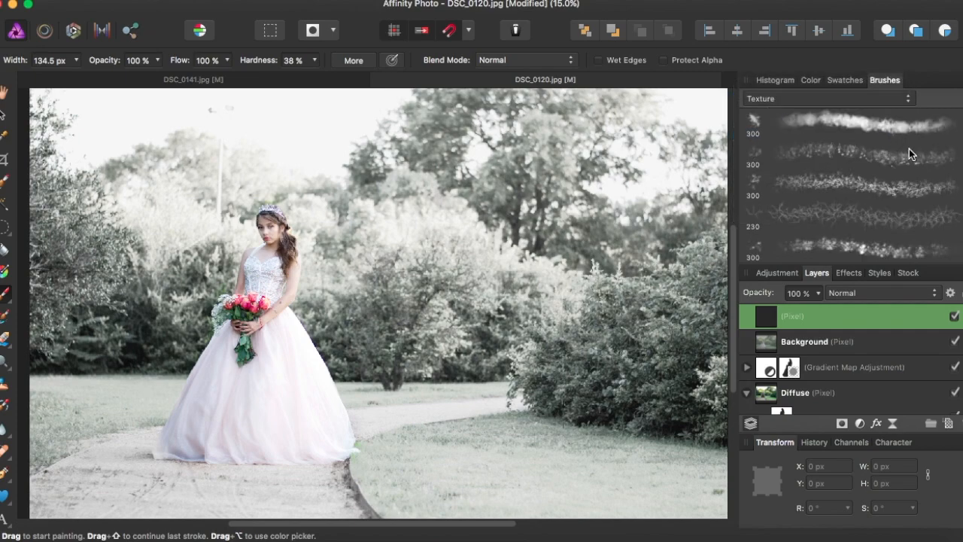
left_click(823, 101)
left_click(790, 75)
left_click(787, 105)
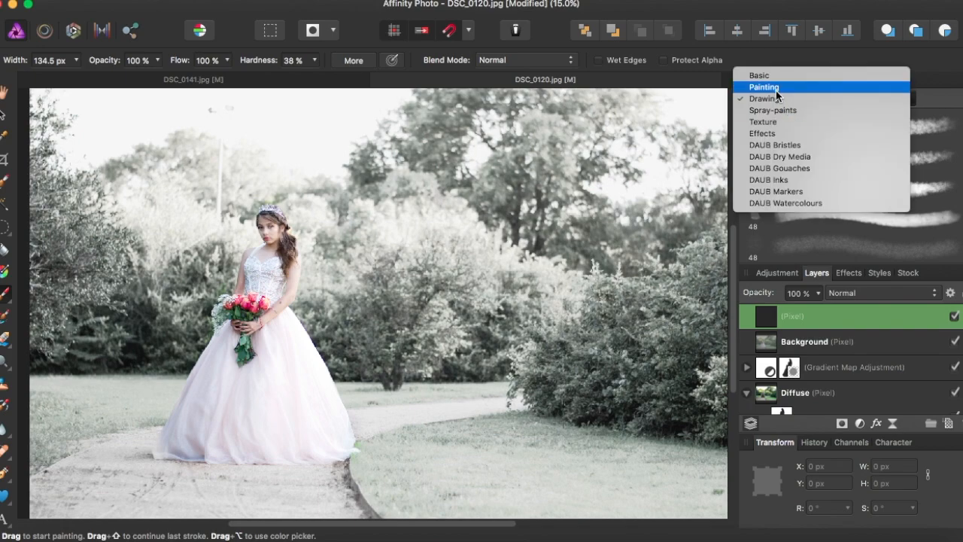
left_click(776, 90)
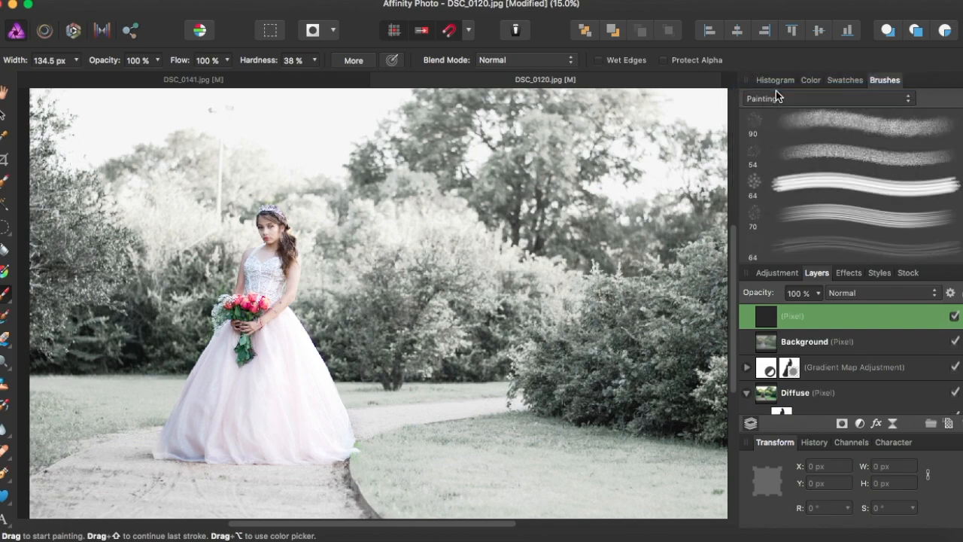
left_click(751, 125)
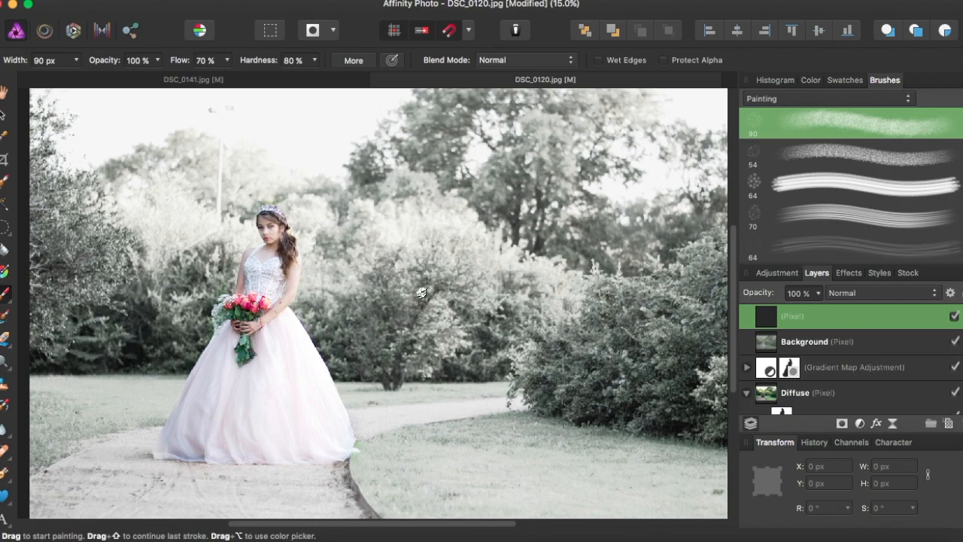
Enlarge the brush to 2962.7 px and paint white snow specks across the photo on the new pixel layer.
key("bracketright")
key("bracketright")
key("bracketright")
key("bracketright")
key("bracketright")
key("bracketright")
key("bracketright")
key("bracketright")
key("bracketright")
key("bracketright")
key("bracketright")
key("bracketright")
key("bracketright")
key("bracketright")
key("bracketright")
key("bracketright")
key("bracketright")
key("bracketright")
key("bracketright")
key("bracketright")
key("bracketright")
key("bracketright")
key("bracketright")
key("bracketright")
key("bracketright")
key("bracketright")
key("bracketright")
key("bracketright")
key("bracketright")
key("bracketright")
key("bracketright")
key("bracketright")
key("bracketright")
key("bracketright")
key("bracketright")
left_click(802, 79)
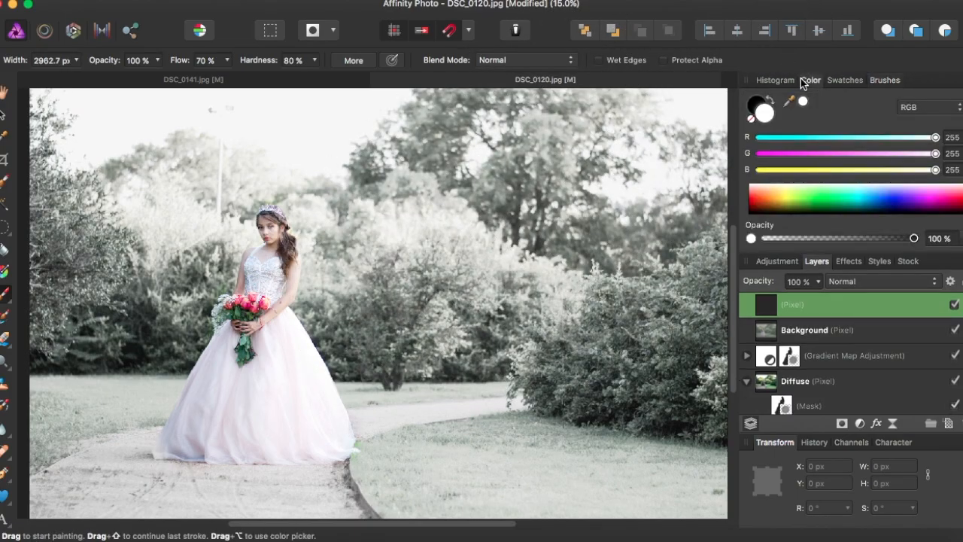
mouse_move(549, 320)
left_mouse_down()
mouse_move(222, 333)
mouse_move(245, 269)
mouse_move(218, 265)
mouse_move(175, 412)
mouse_move(466, 389)
mouse_move(485, 342)
mouse_move(489, 365)
left_mouse_up()
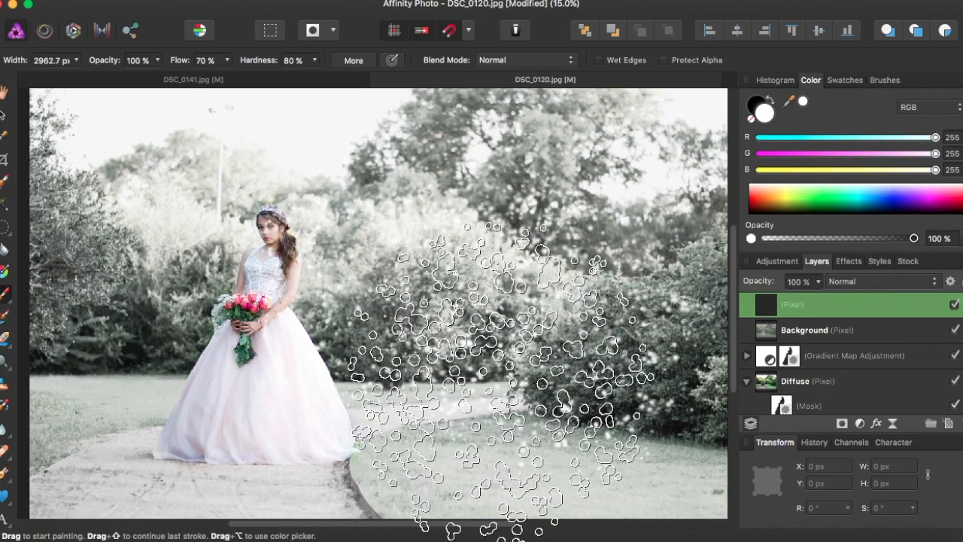
left_click(519, 395)
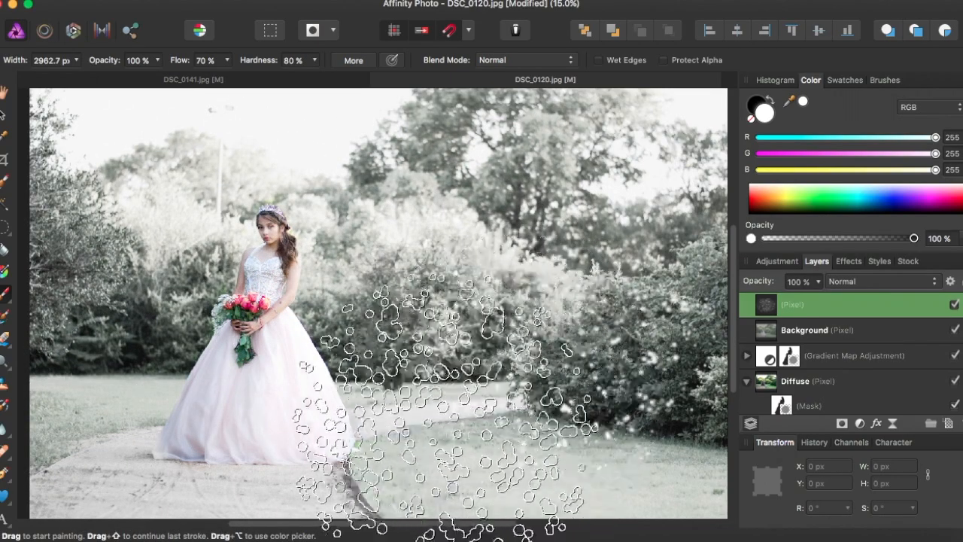
left_click(444, 428)
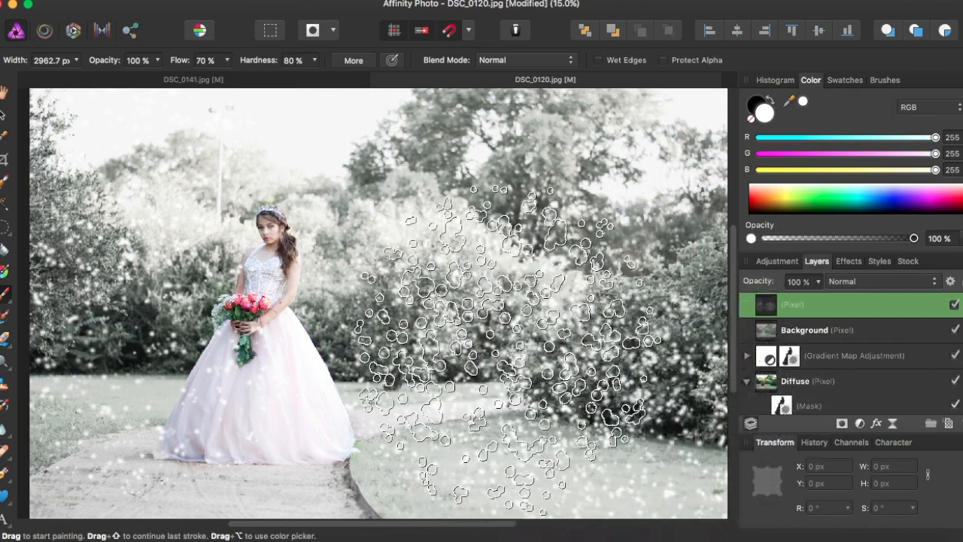
Reduce the brush to 1546.6 px and paint finer white snow specks over the photo.
key("bracketleft")
key("bracketleft")
key("bracketleft")
key("bracketleft")
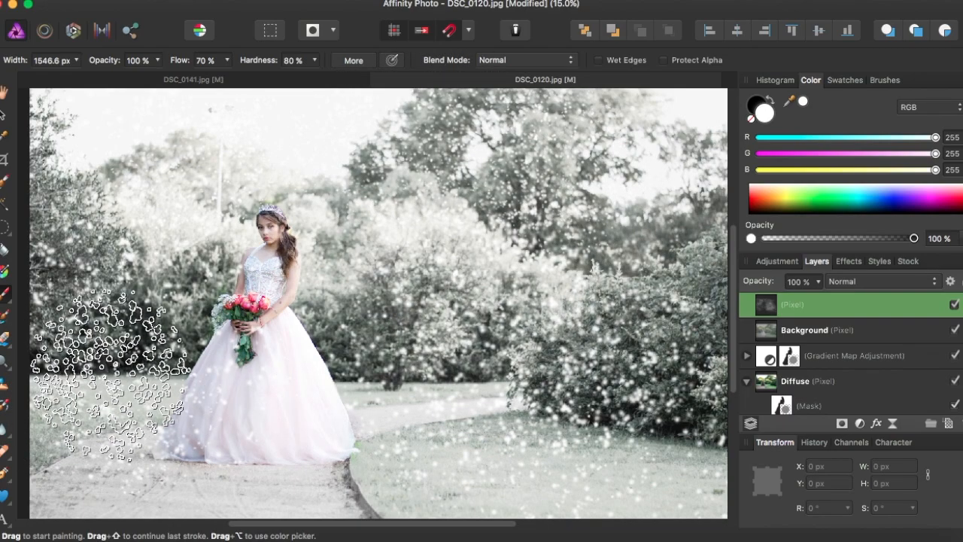
Enlarge the brush to 3577.3 px, paint larger white snow specks over the photo, and leave the brush for the Pan tool.
key("bracketright")
key("bracketright")
key("bracketright")
key("bracketright")
key("bracketright")
key("bracketright")
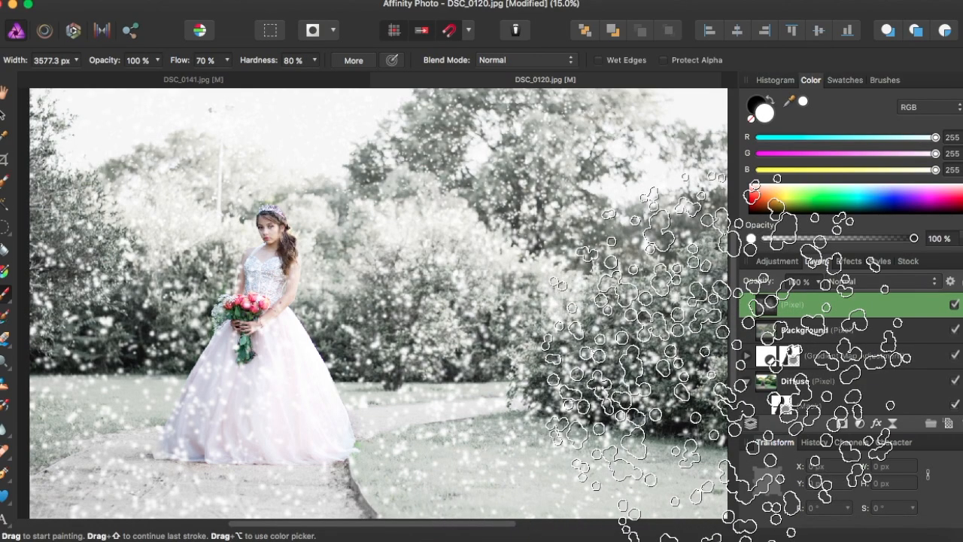
left_click(3, 92)
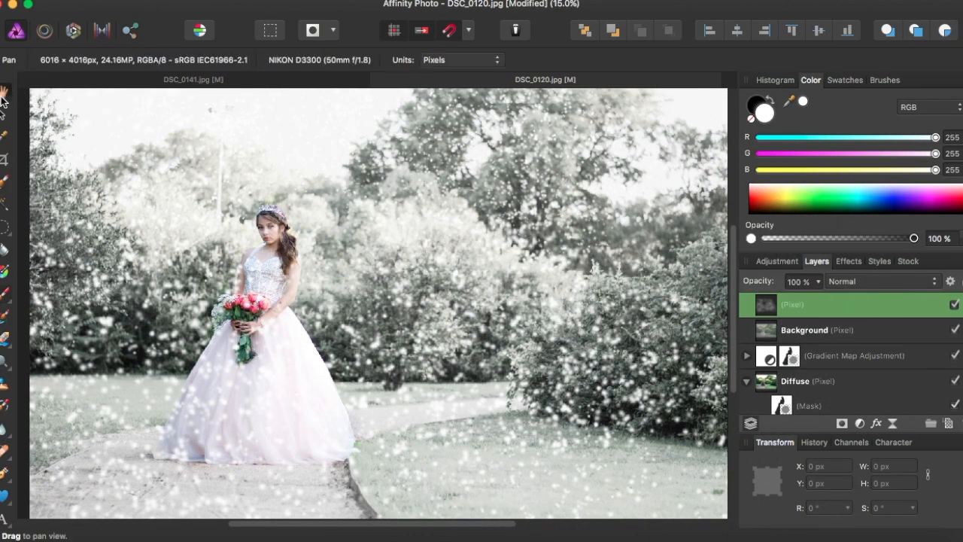
key("super+minus")
key("super+plus")
key("super+minus")
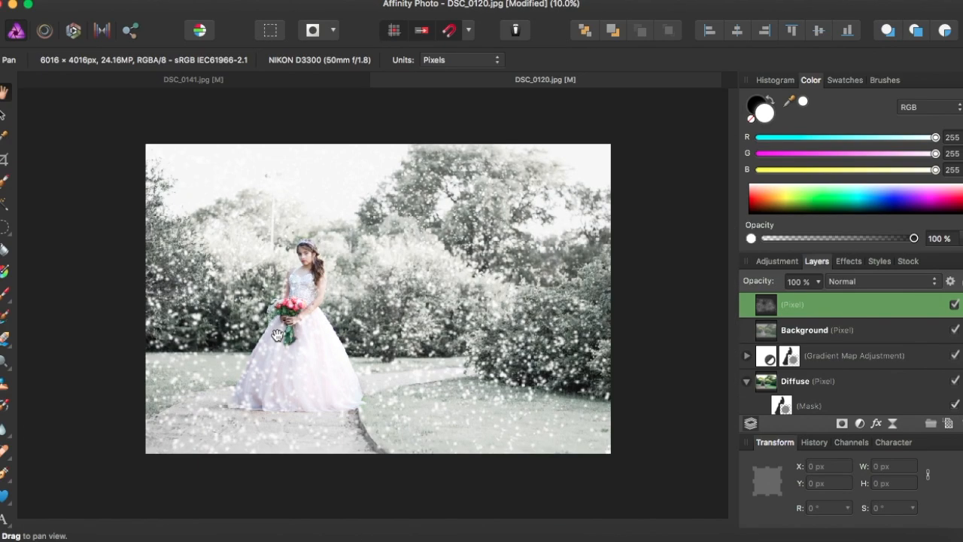
key("super+plus")
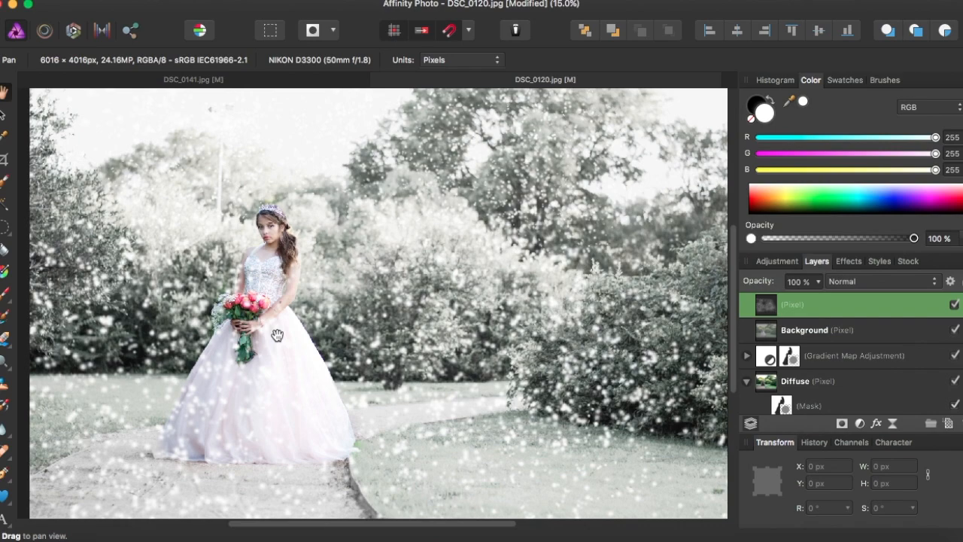